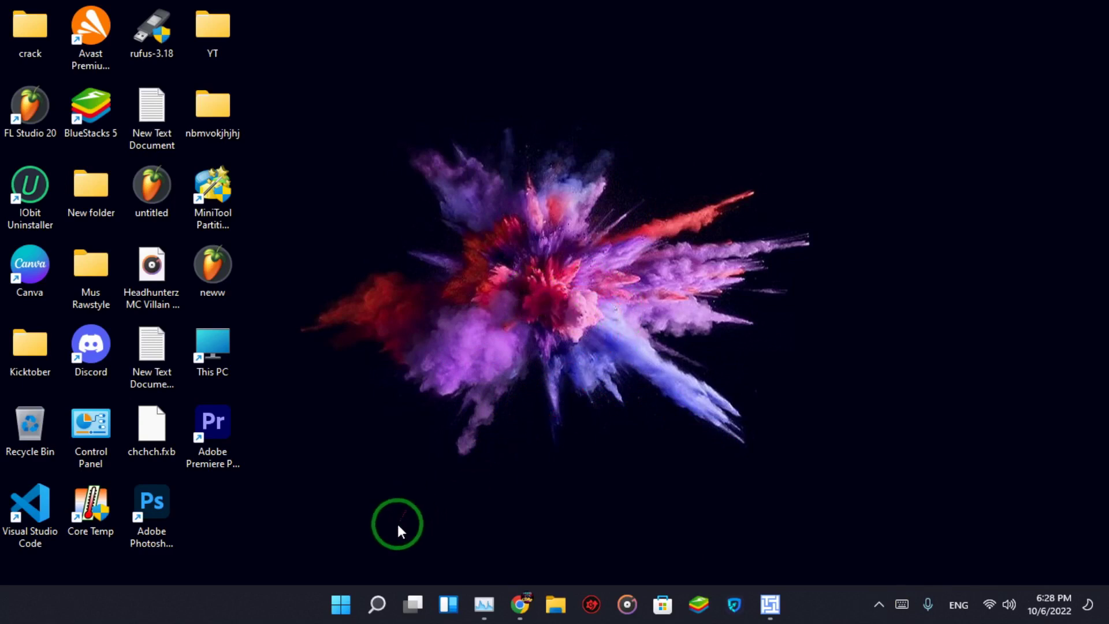
Search Start for 'turn' and launch Turn Windows features on or off.
{"action": "left_click", "coordinate": [353, 602]}
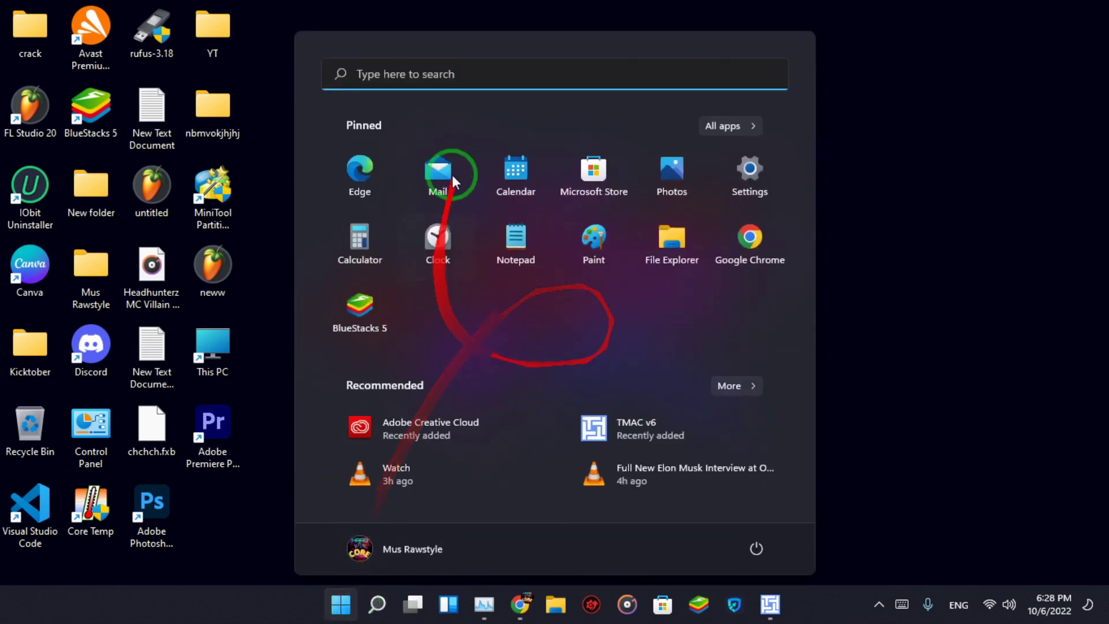
{"action": "left_click", "coordinate": [537, 73]}
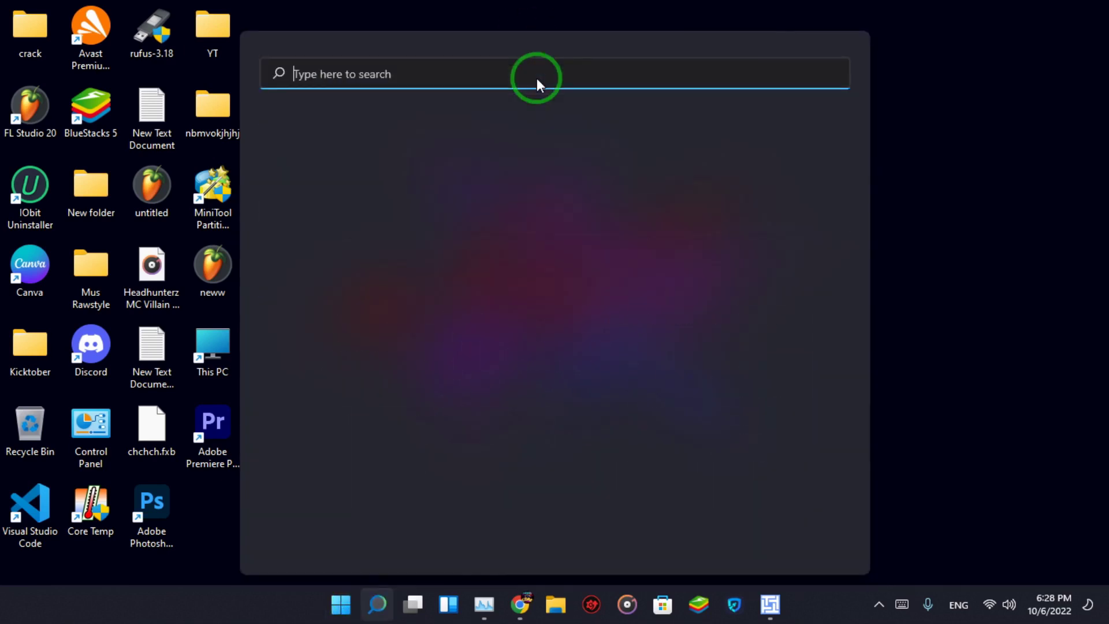
{"action": "type", "text": "tu"}
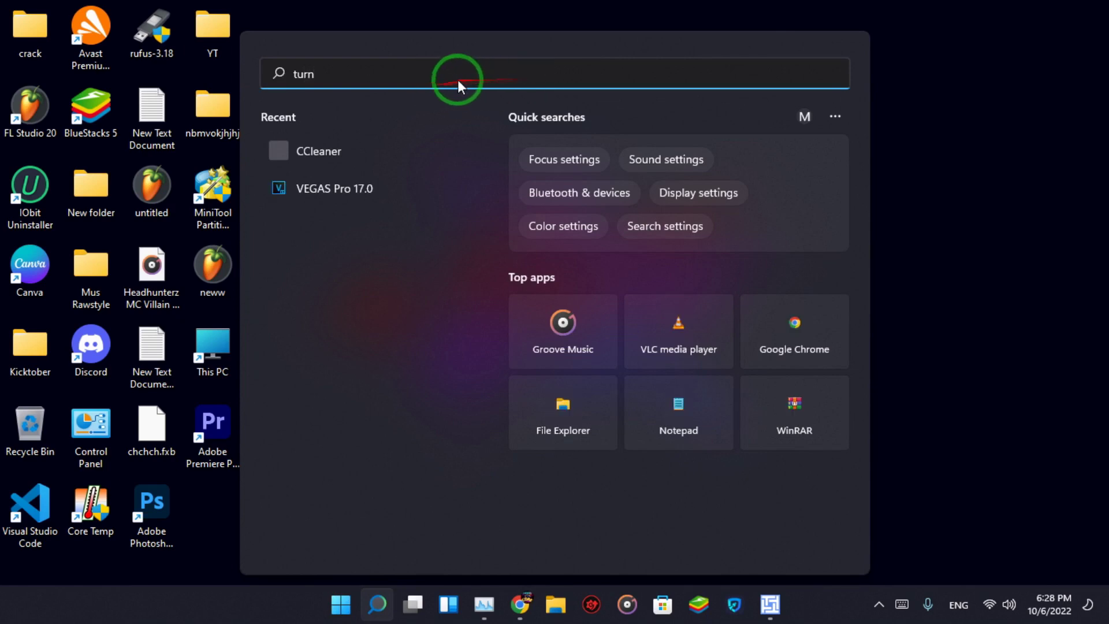
{"action": "type", "text": "rn"}
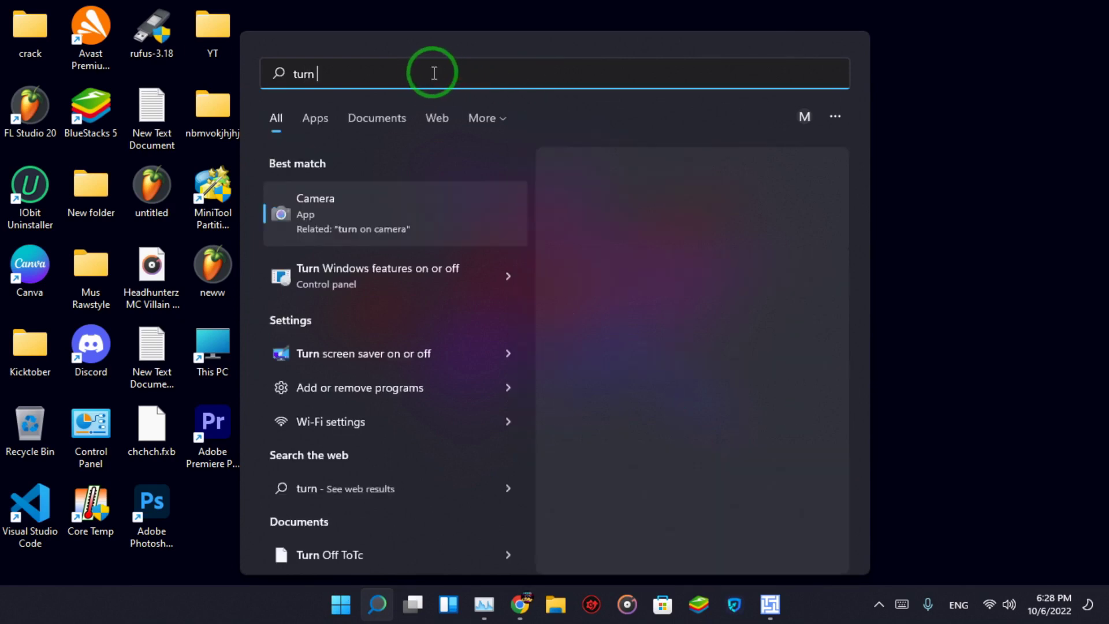
{"action": "left_click", "coordinate": [365, 274]}
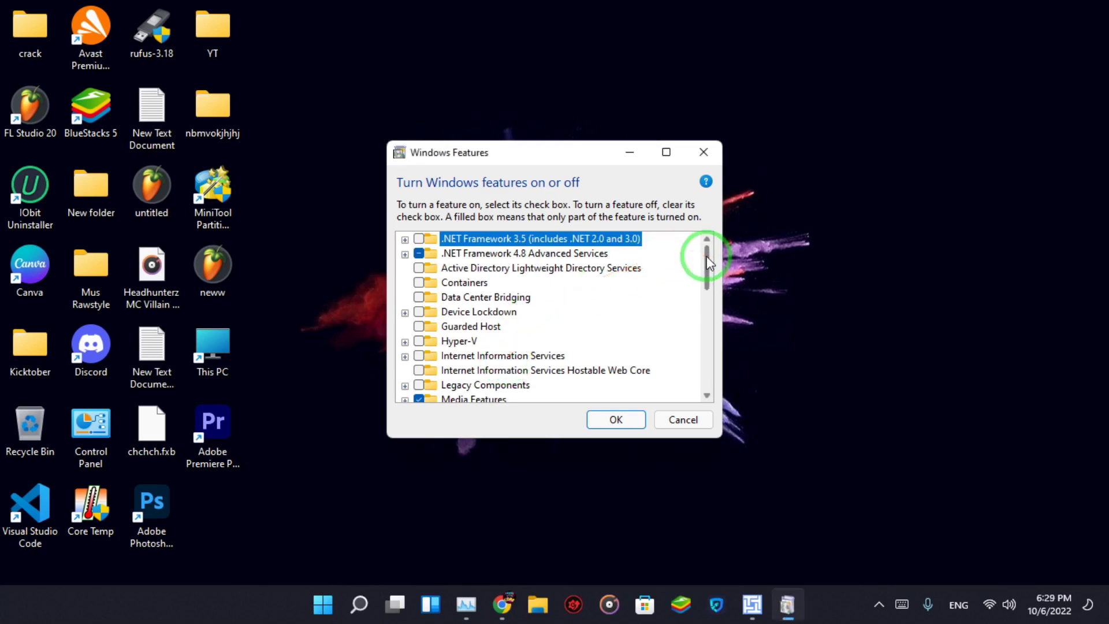
Tick Virtual Machine Platform in the Windows Features list and apply with OK.
{"action": "left_click_drag", "start_coordinate": [706, 255], "coordinate": [713, 337]}
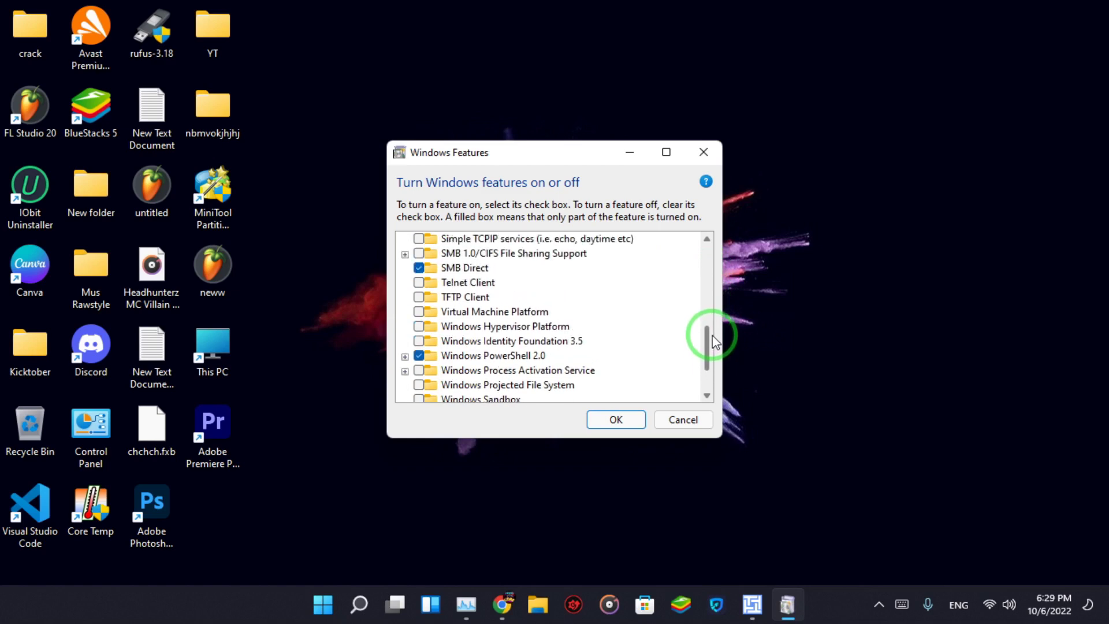
{"action": "left_click", "coordinate": [420, 312]}
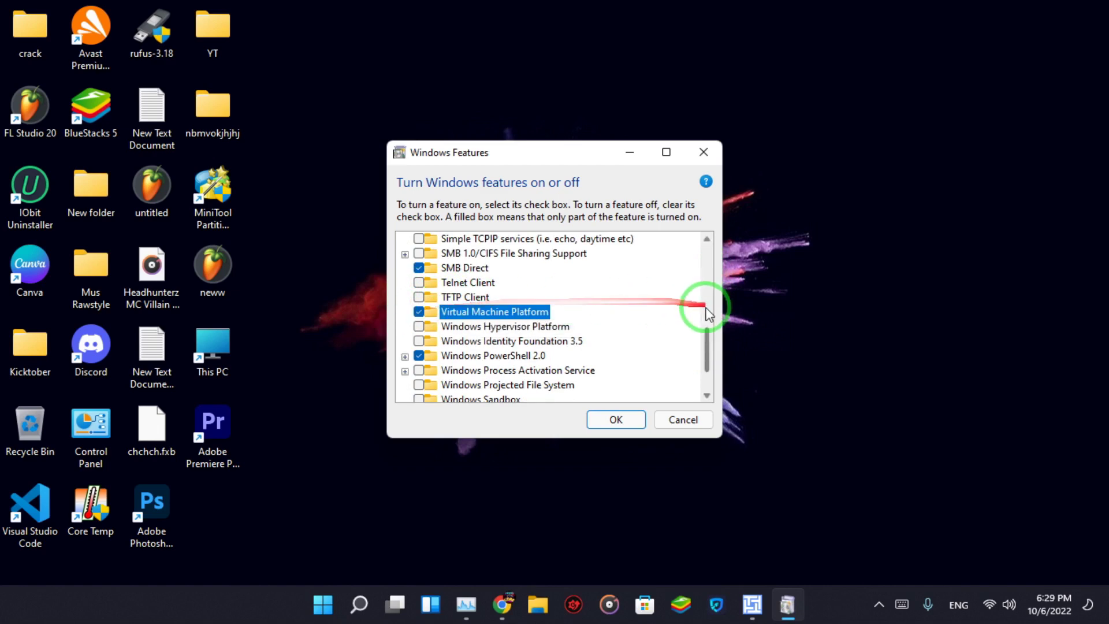
{"action": "left_click", "coordinate": [709, 344]}
{"action": "left_click_drag", "start_coordinate": [708, 344], "coordinate": [709, 297]}
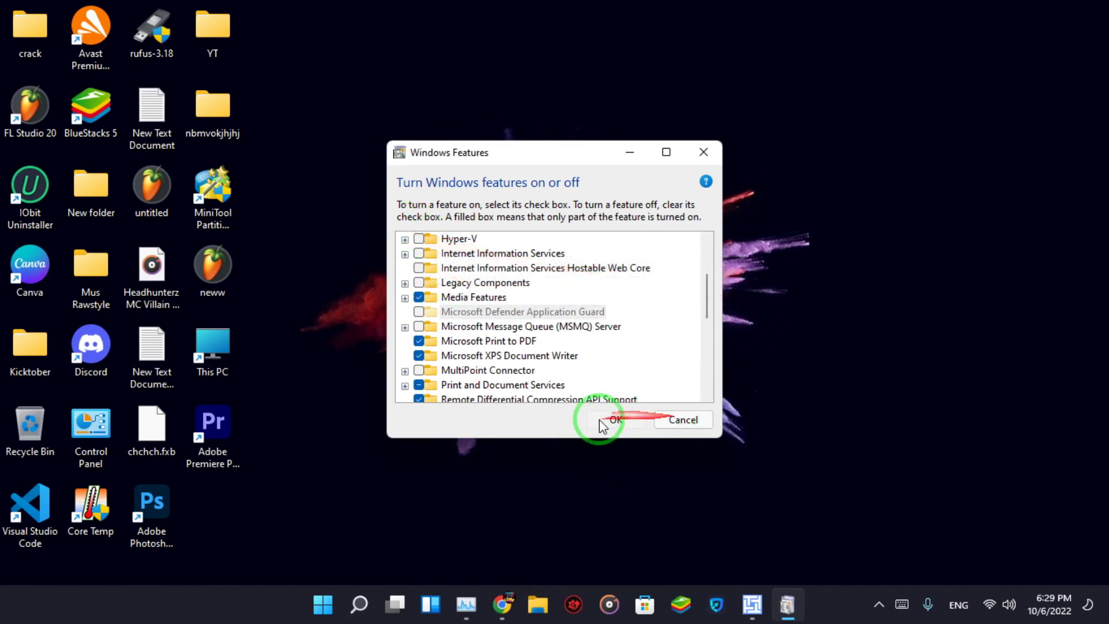
{"action": "left_click", "coordinate": [627, 416]}
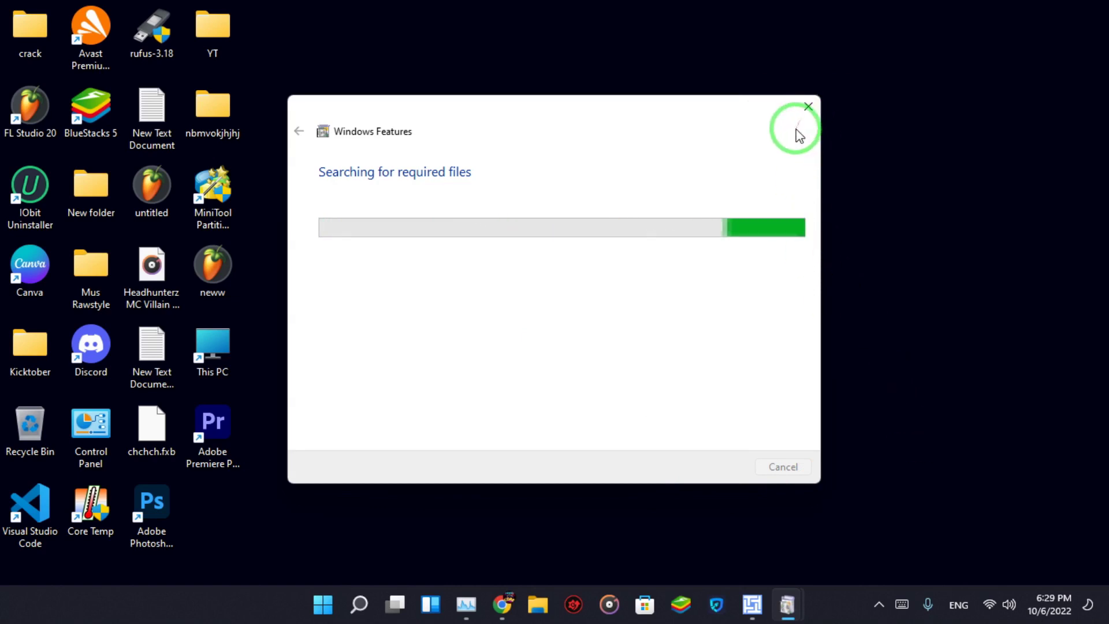
Move the installation progress window aside while the feature installs.
{"action": "left_click_drag", "start_coordinate": [507, 124], "coordinate": [437, 106]}
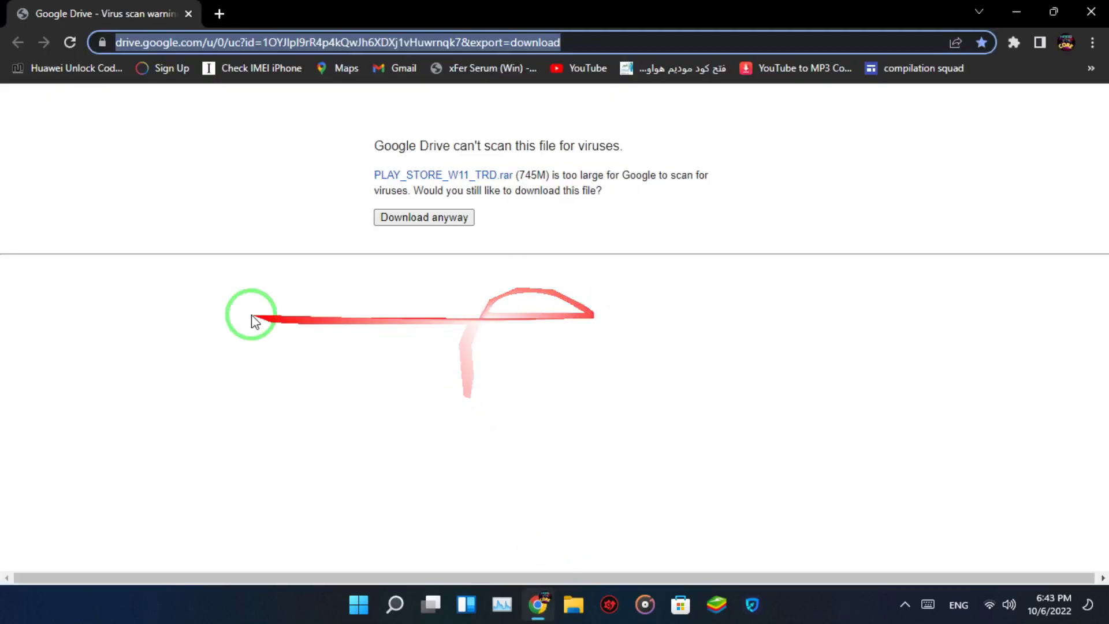
Download the 745M PLAY_STORE_W11_TRD.rar anyway, dismissing the IDM trial and registration prompts.
{"action": "left_click", "coordinate": [400, 265]}
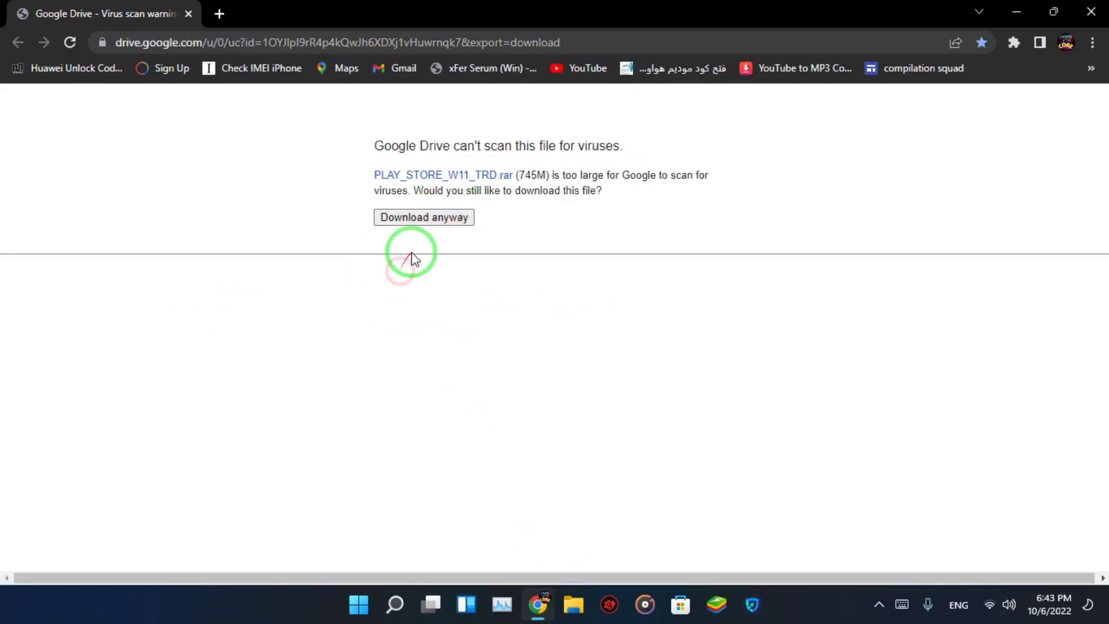
{"action": "left_click", "coordinate": [446, 222]}
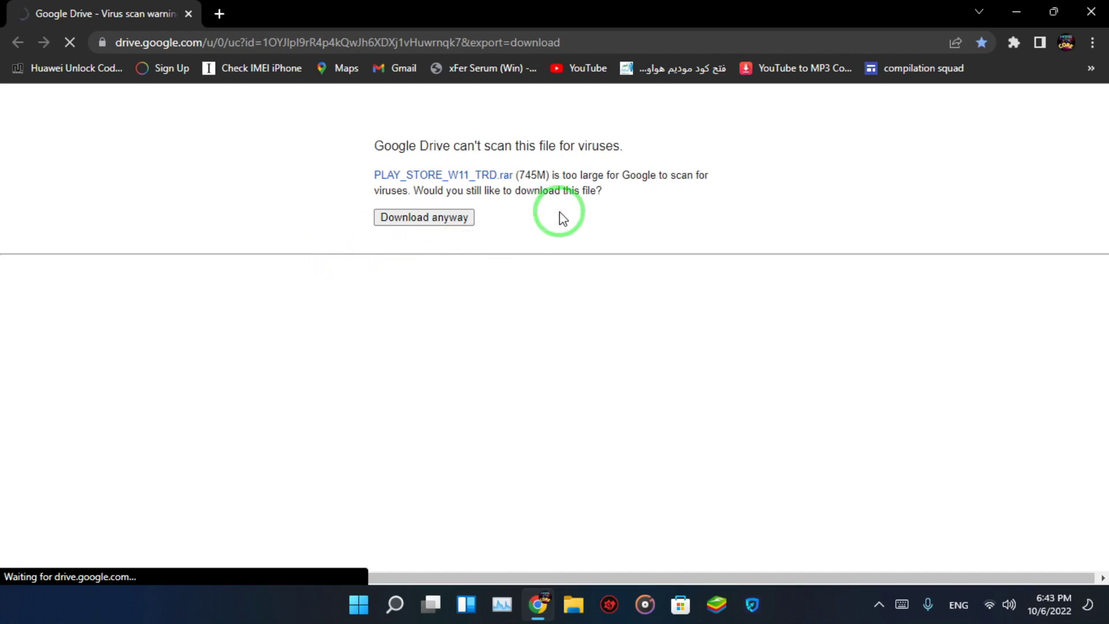
{"action": "left_click", "coordinate": [424, 217]}
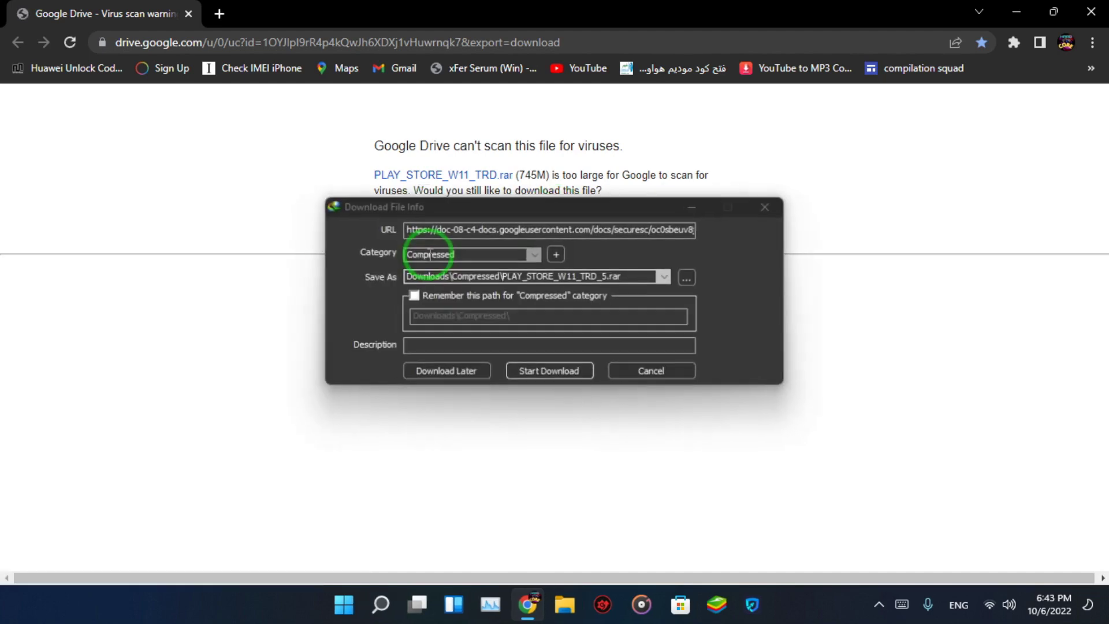
{"action": "left_click", "coordinate": [677, 351]}
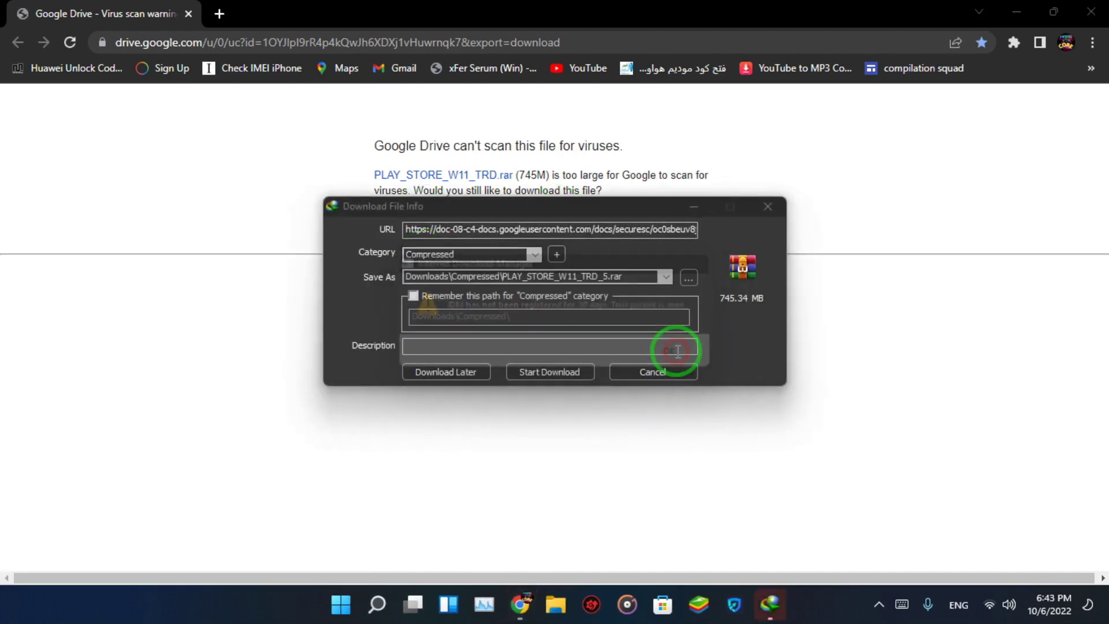
{"action": "left_click", "coordinate": [664, 381]}
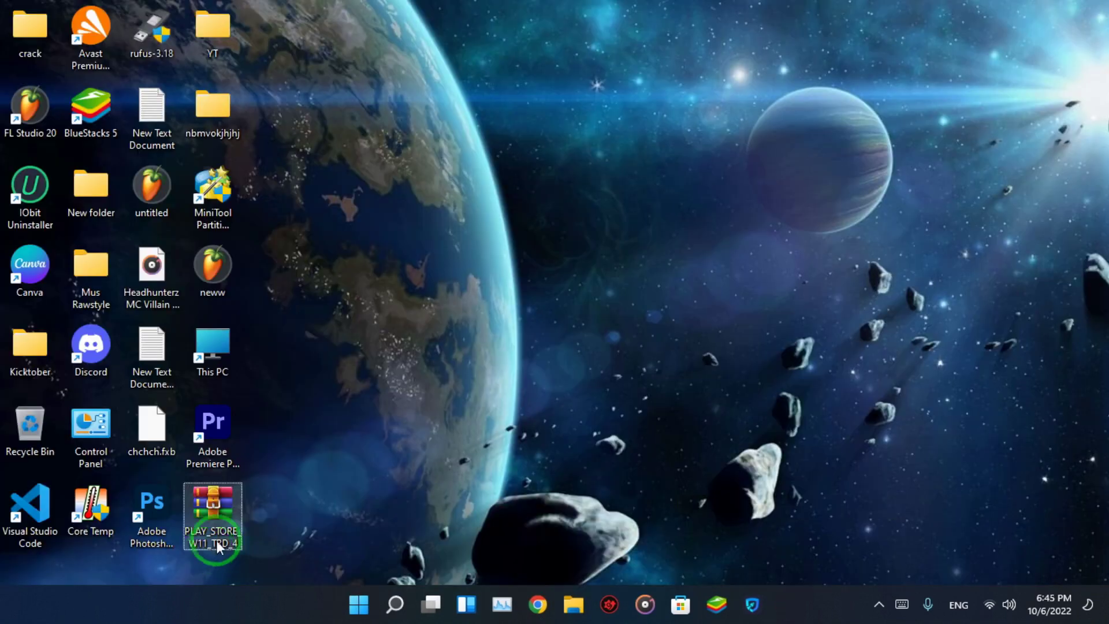
Extract the PLAY_STORE archive to 'PLAY_STORE_W11_TRD_4\' from its right-click menu.
{"action": "right_click", "coordinate": [226, 505]}
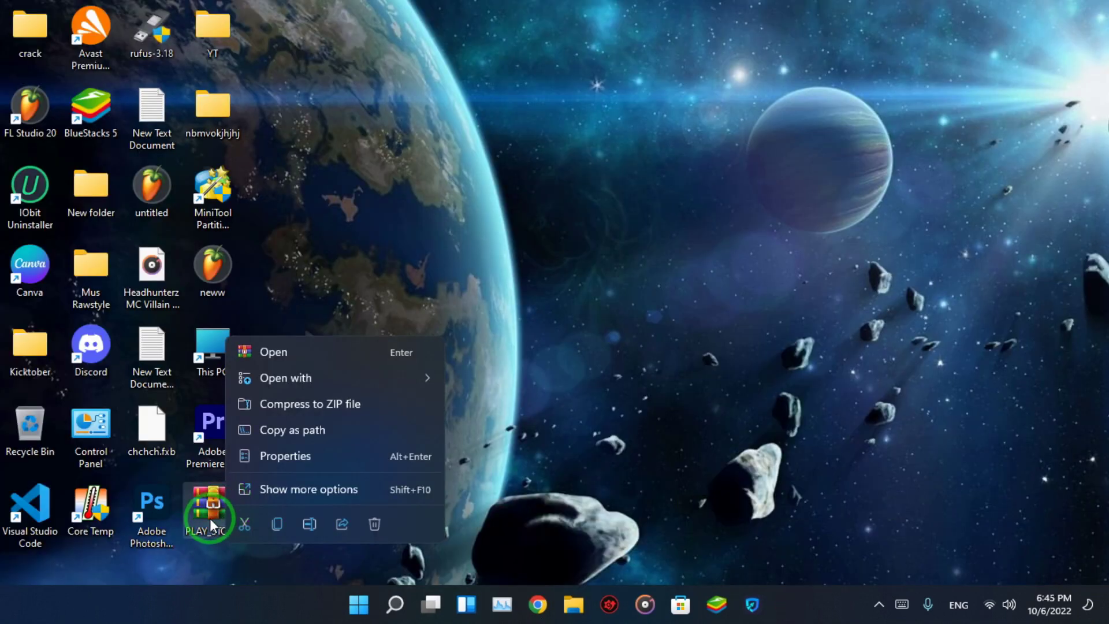
{"action": "left_click", "coordinate": [301, 490]}
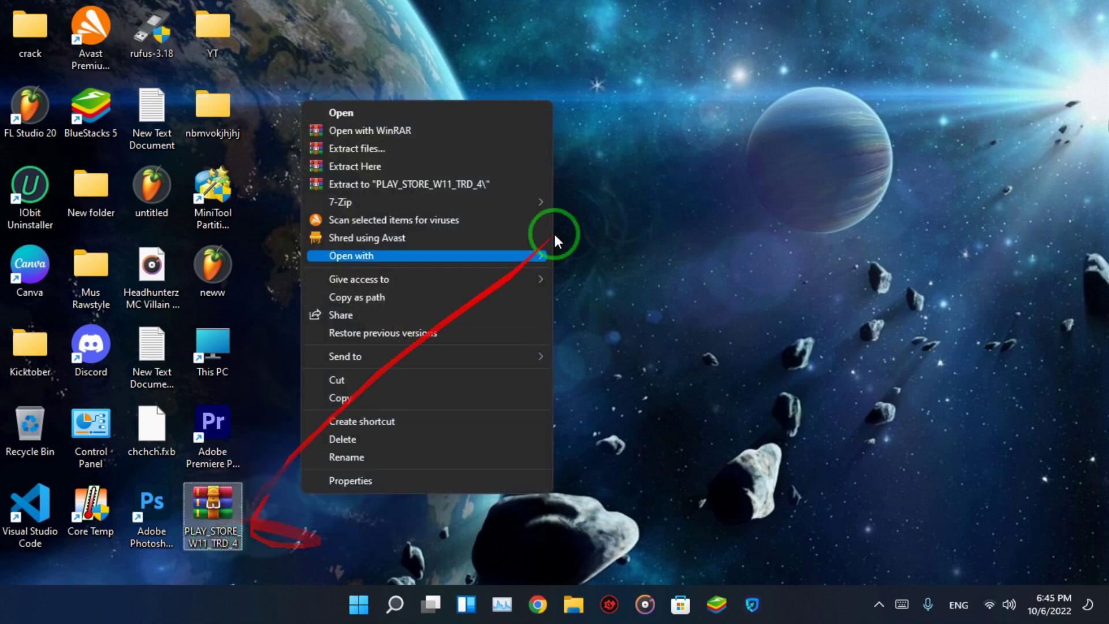
{"action": "left_click", "coordinate": [481, 184]}
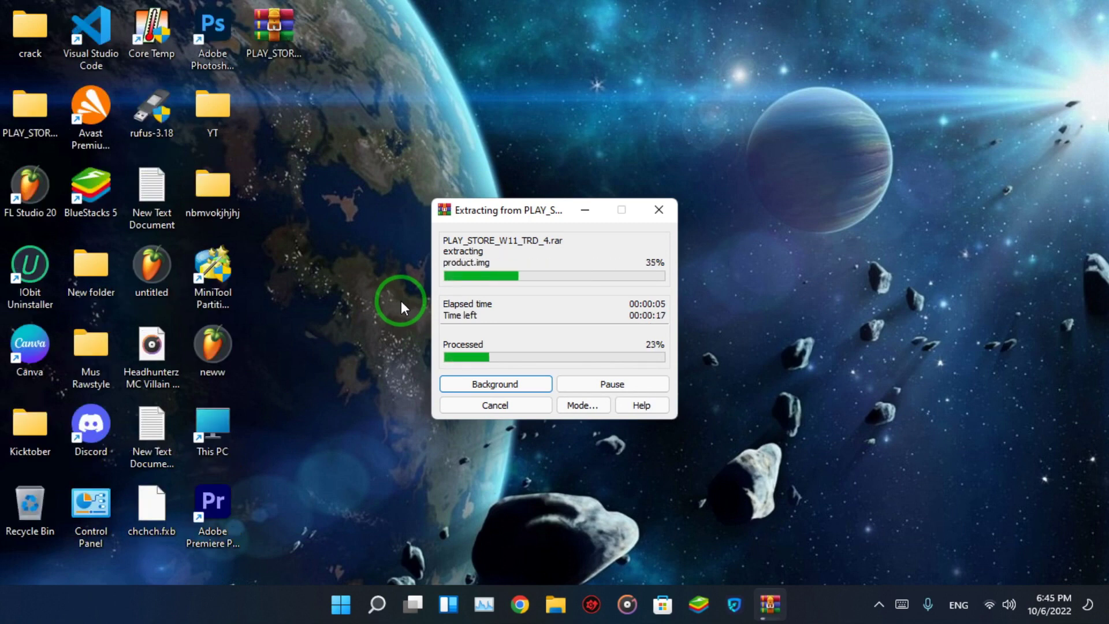
Move the WinRAR progress window aside, then drag the extracted PLAY_STORE_W11_TRD_4 folder onto open desktop.
{"action": "left_click_drag", "start_coordinate": [504, 225], "coordinate": [588, 279]}
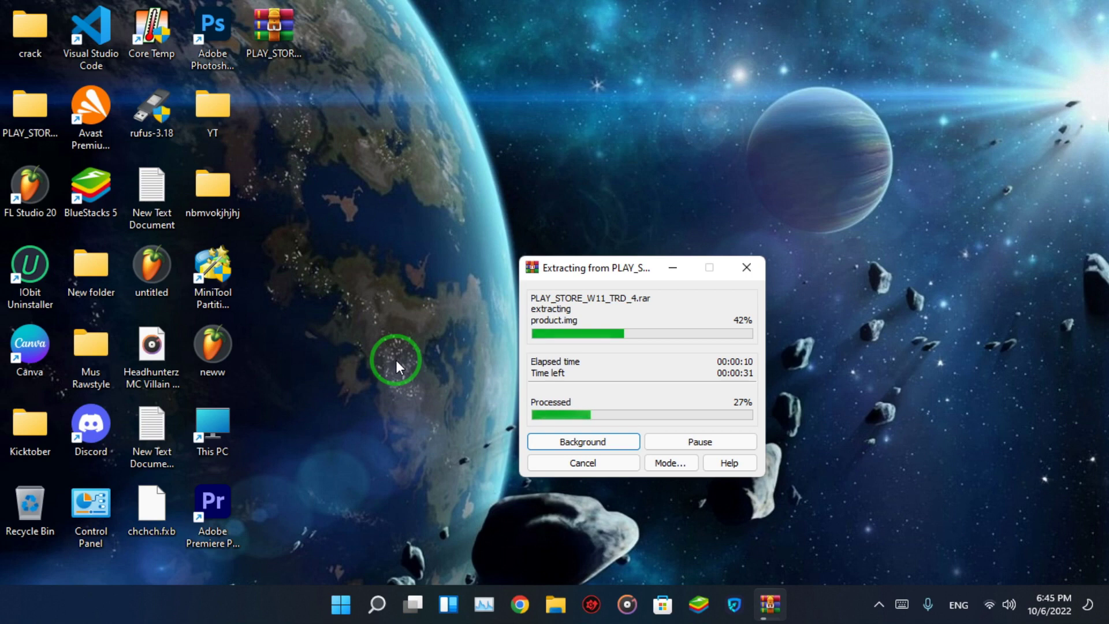
{"action": "left_click_drag", "start_coordinate": [591, 260], "coordinate": [587, 271]}
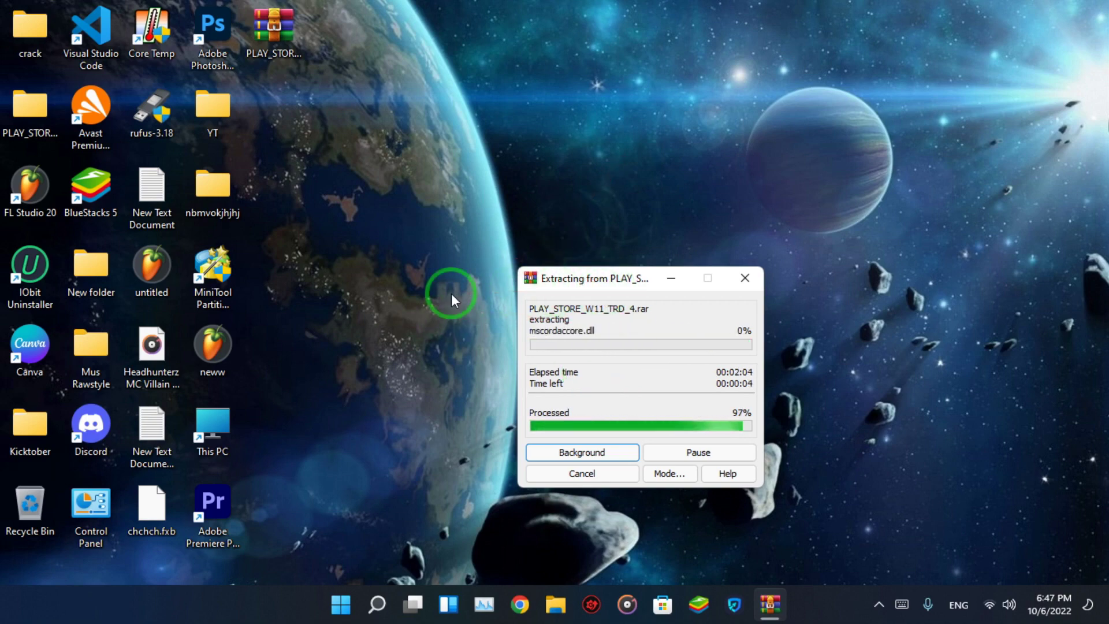
{"action": "left_click_drag", "start_coordinate": [213, 110], "coordinate": [718, 160]}
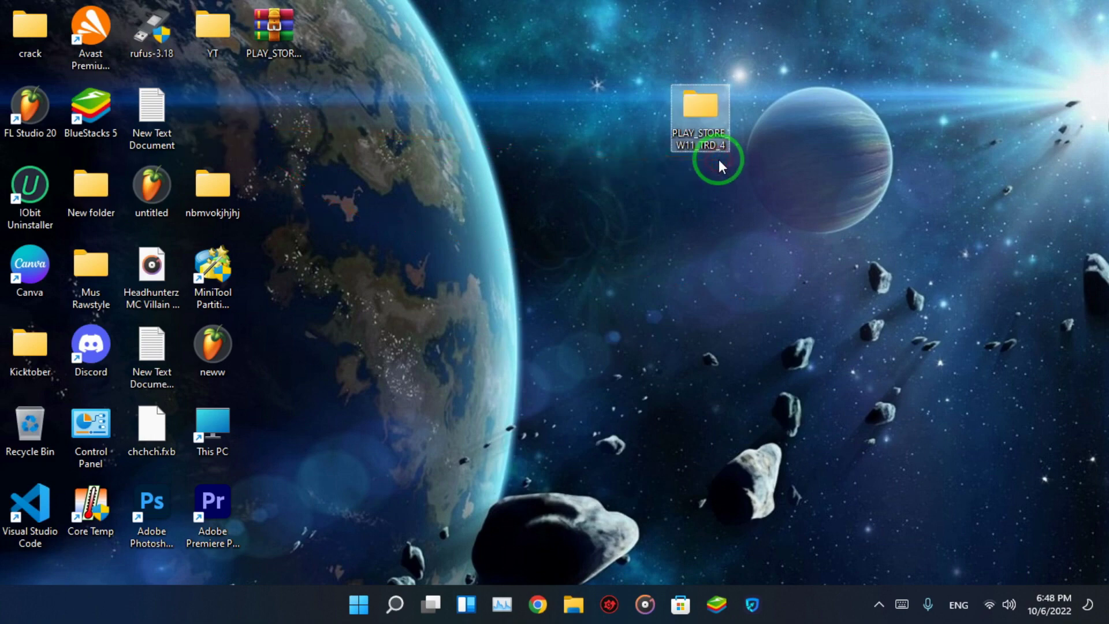
Launch Windows Settings from the Start menu and focus its search box.
{"action": "left_click", "coordinate": [716, 195]}
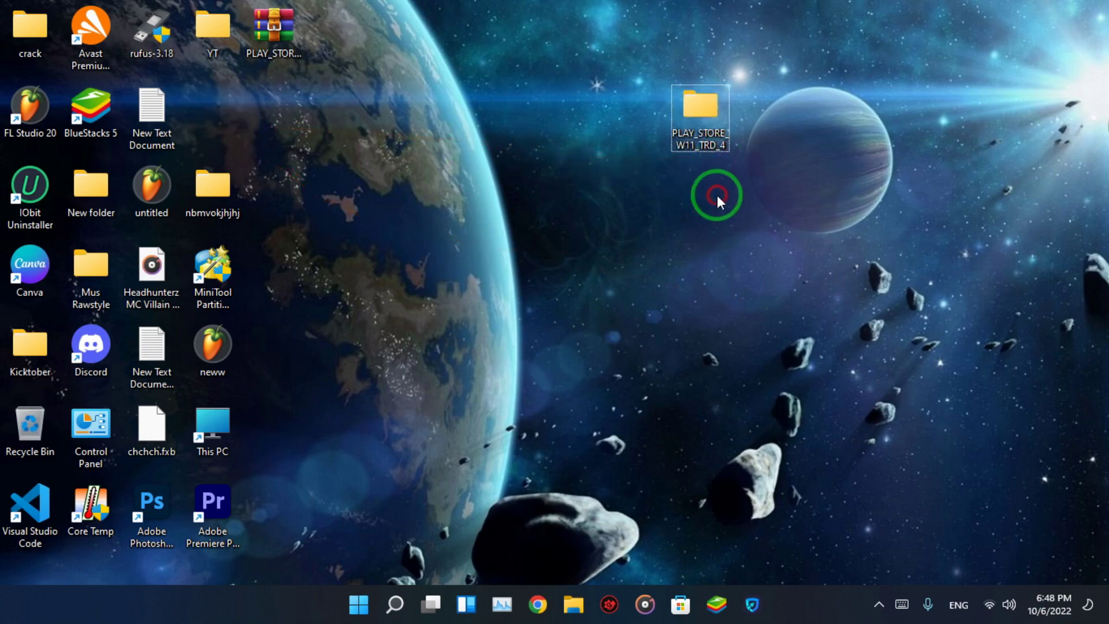
{"action": "left_click", "coordinate": [355, 609]}
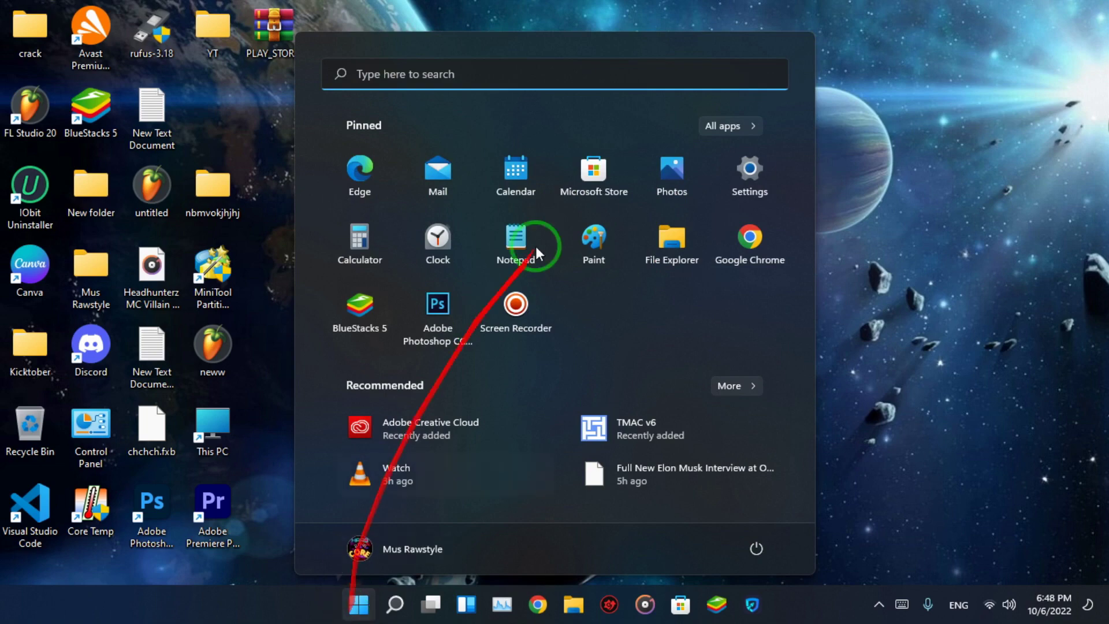
{"action": "left_click", "coordinate": [761, 171]}
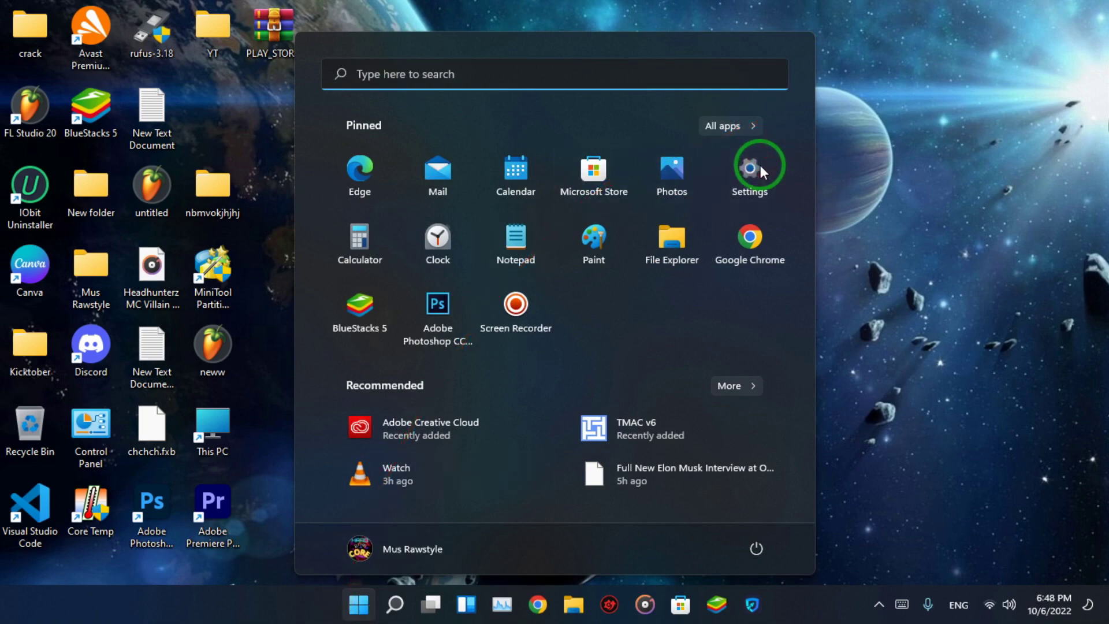
{"action": "left_click", "coordinate": [761, 207]}
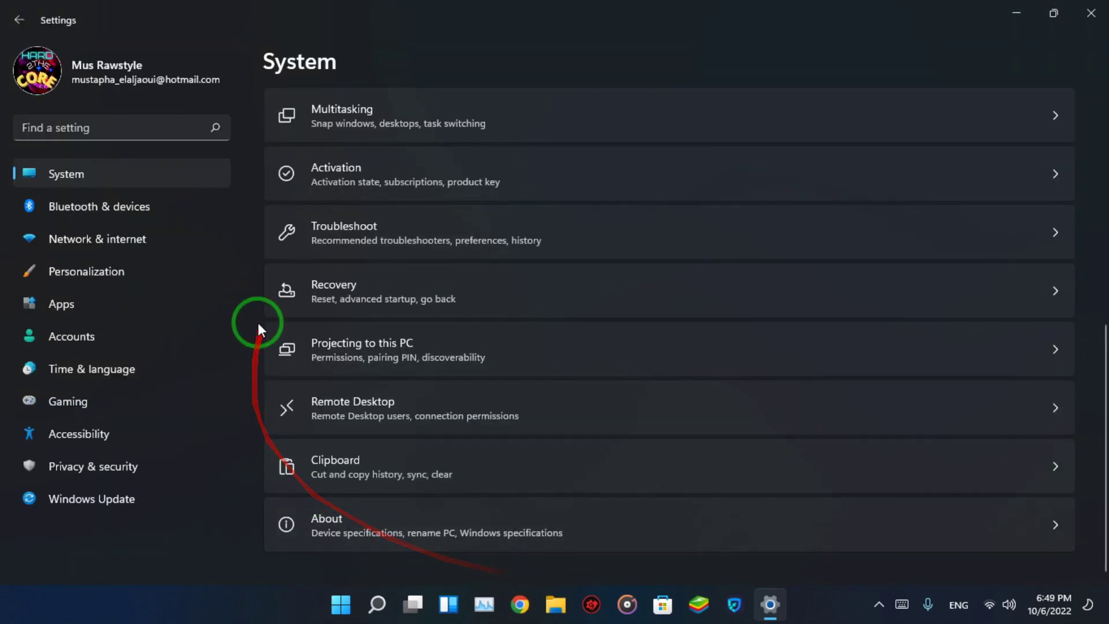
{"action": "left_click", "coordinate": [69, 120]}
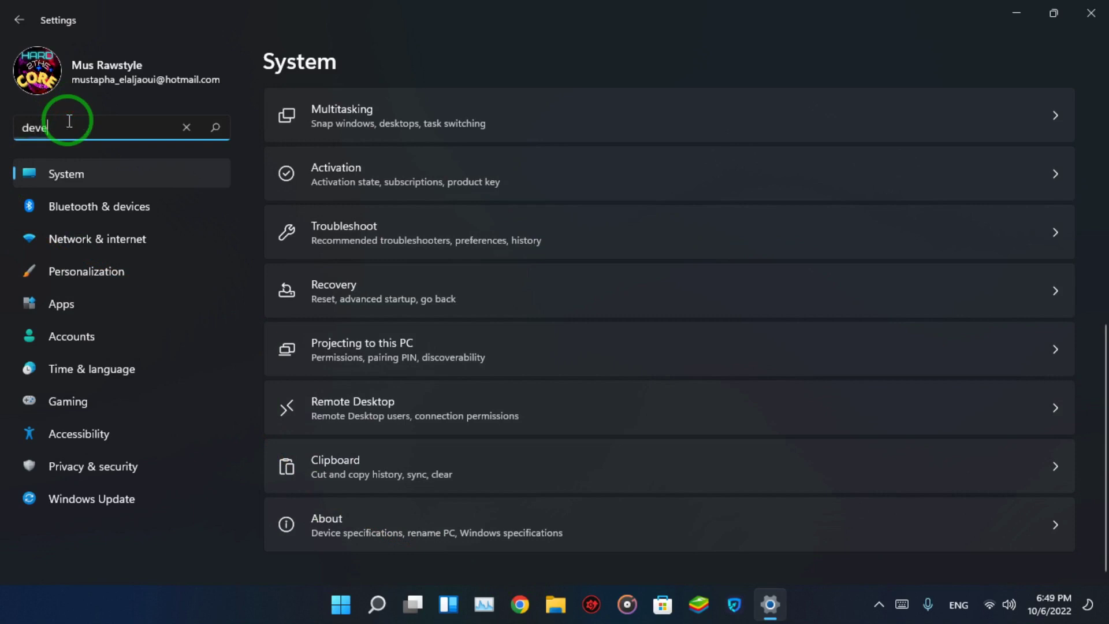
Search 'develop', switch Developer Mode on and confirm Yes, then close Settings.
{"action": "type", "text": "op"}
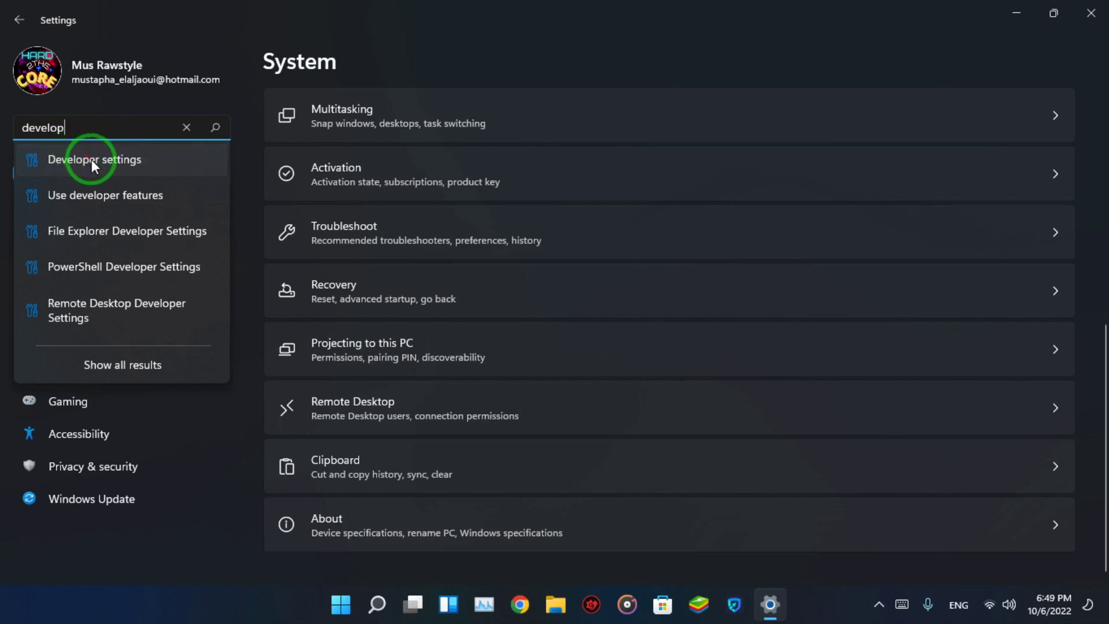
{"action": "left_click", "coordinate": [37, 241]}
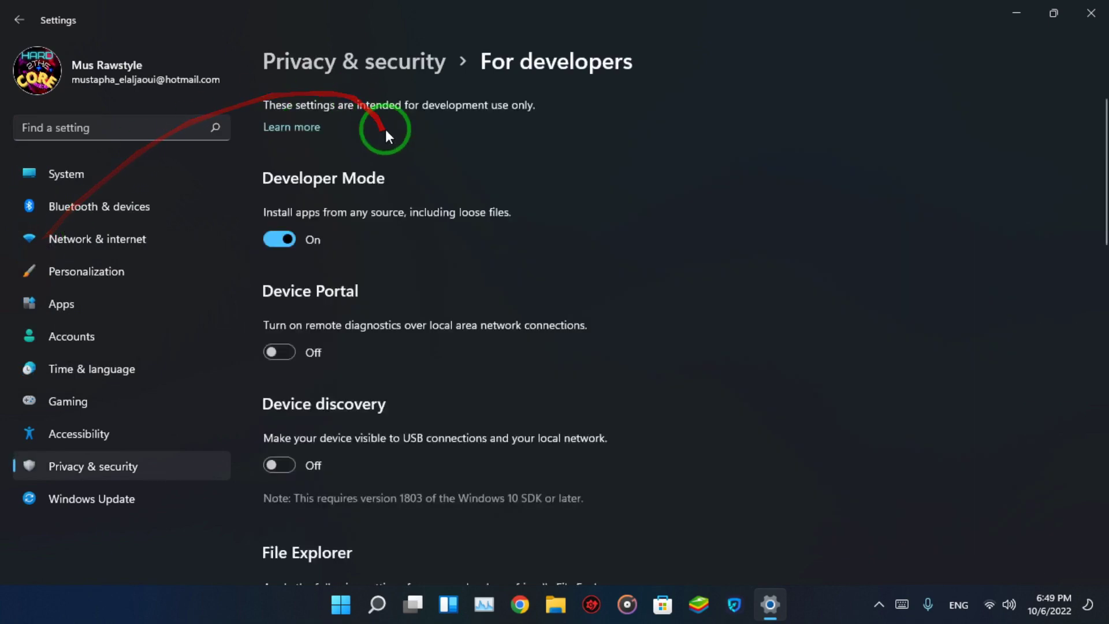
{"action": "left_click", "coordinate": [285, 240]}
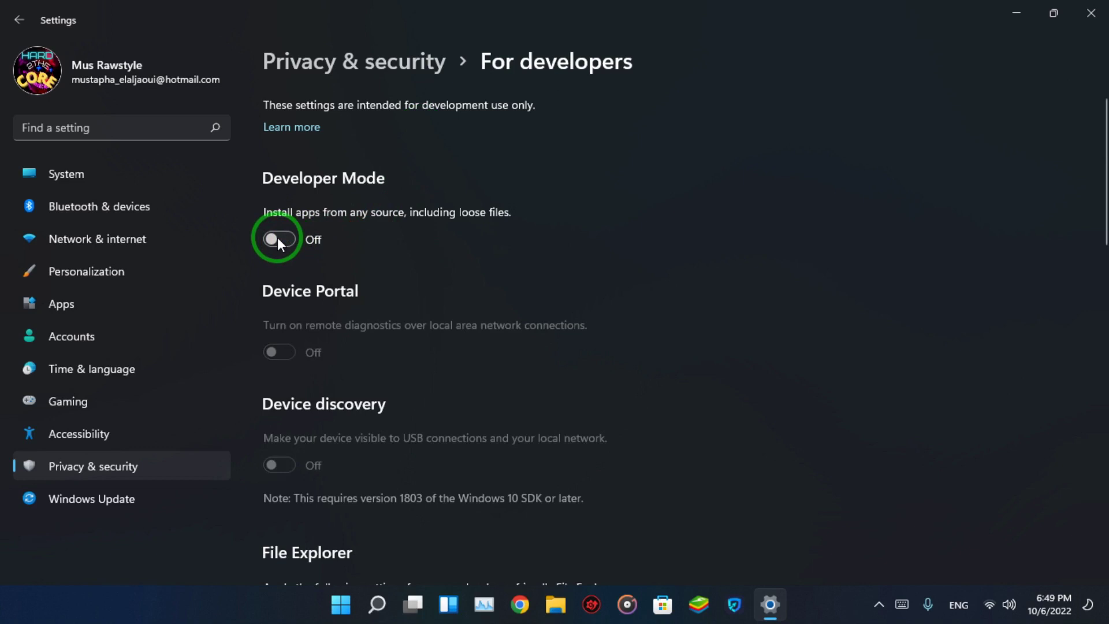
{"action": "left_click", "coordinate": [278, 239]}
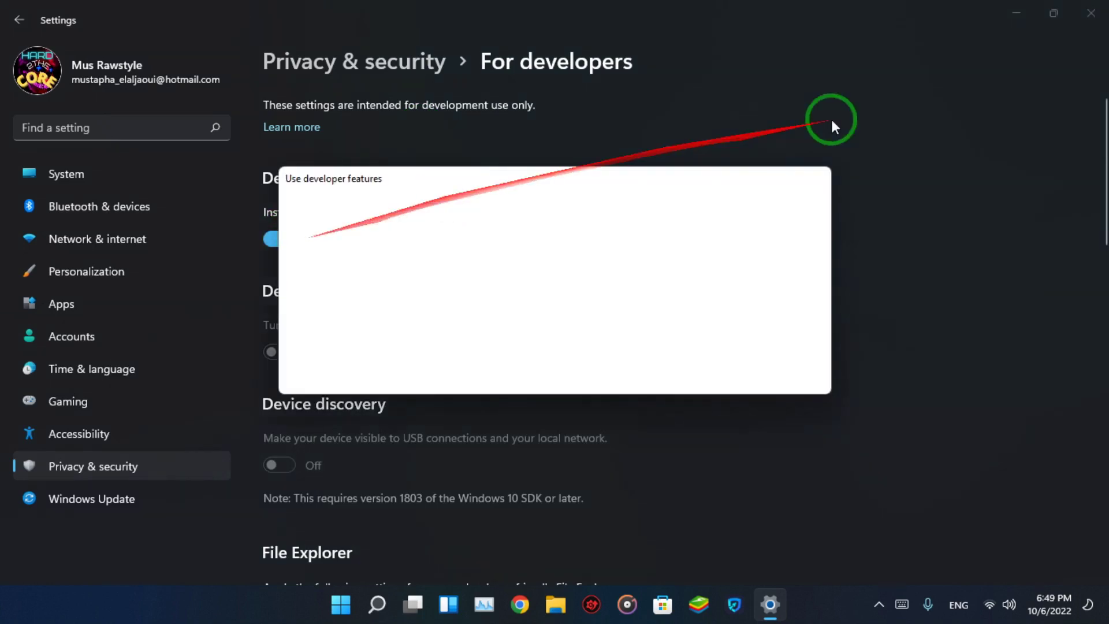
{"action": "left_click", "coordinate": [688, 334]}
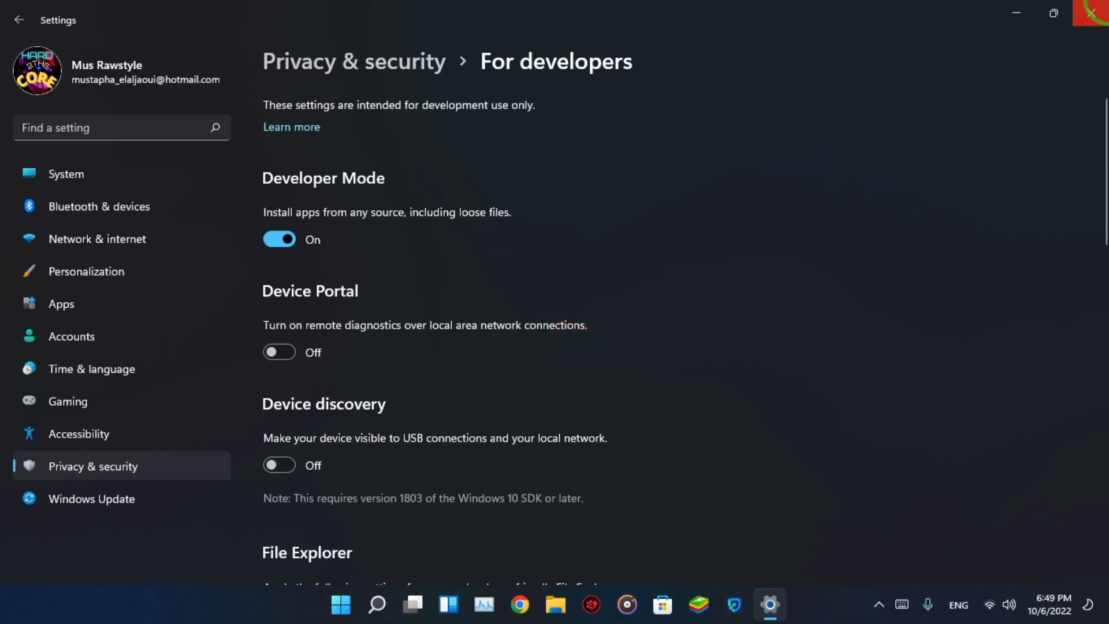
{"action": "left_click", "coordinate": [1090, 12]}
Open PLAY_STORE_W11_TRD_4\PLAY_STORE_W11_TRD, view as large icons, and select SETUPx64.
{"action": "left_click", "coordinate": [804, 186]}
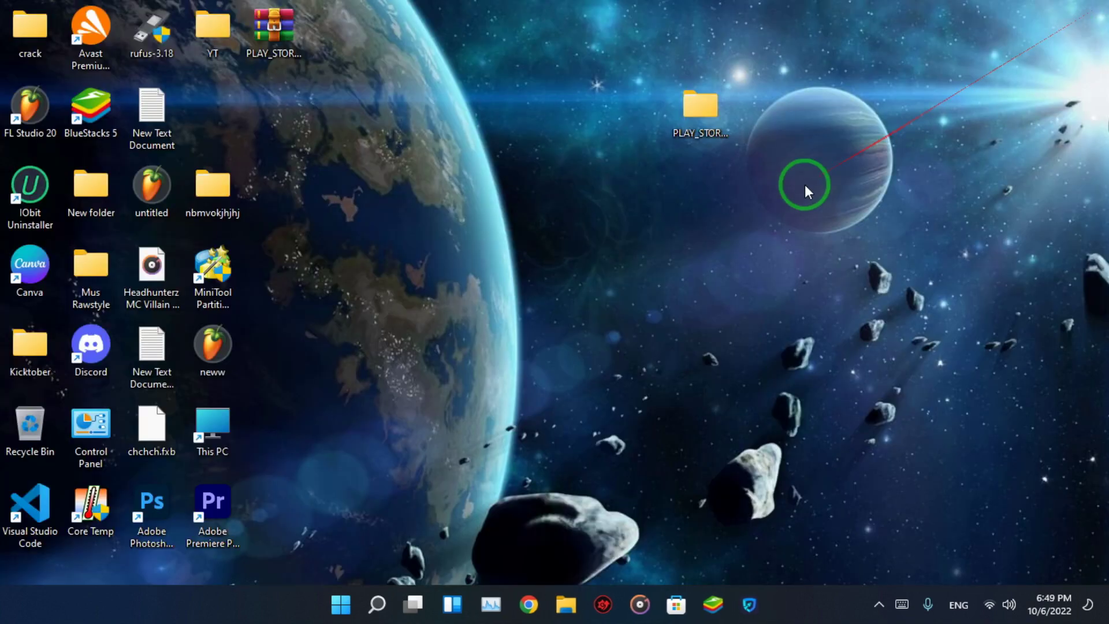
{"action": "double_click", "coordinate": [695, 121]}
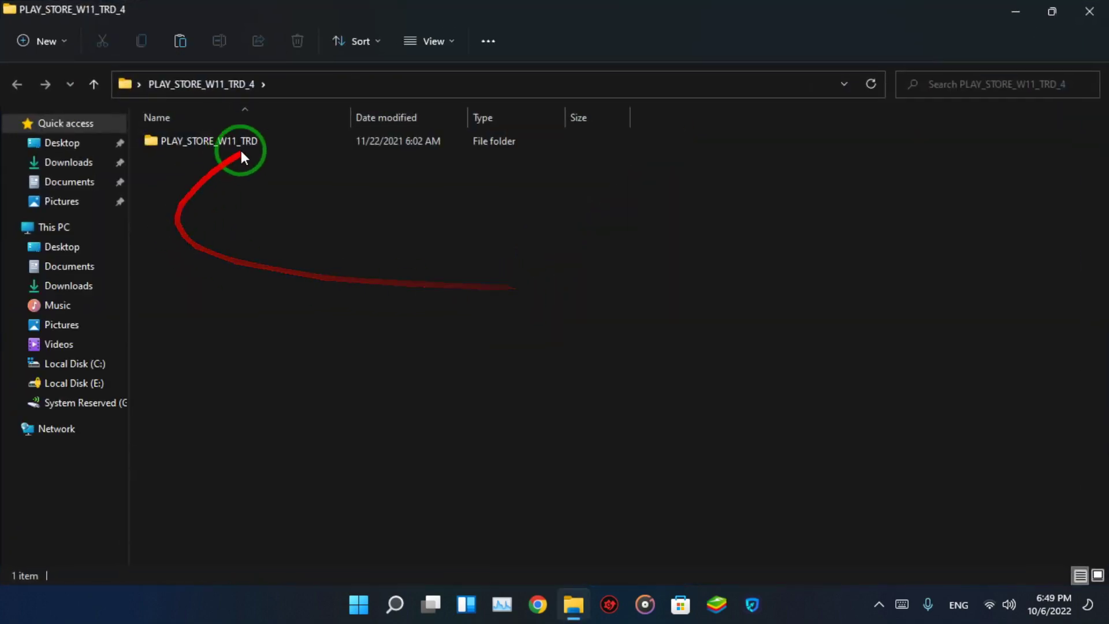
{"action": "left_click", "coordinate": [282, 140]}
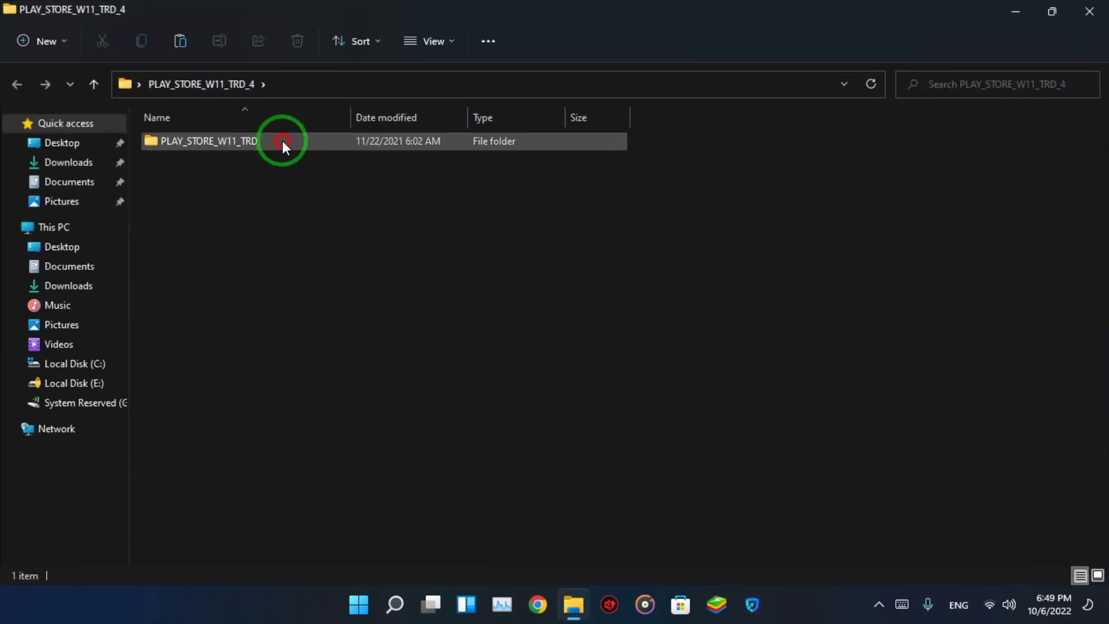
{"action": "double_click", "coordinate": [282, 140]}
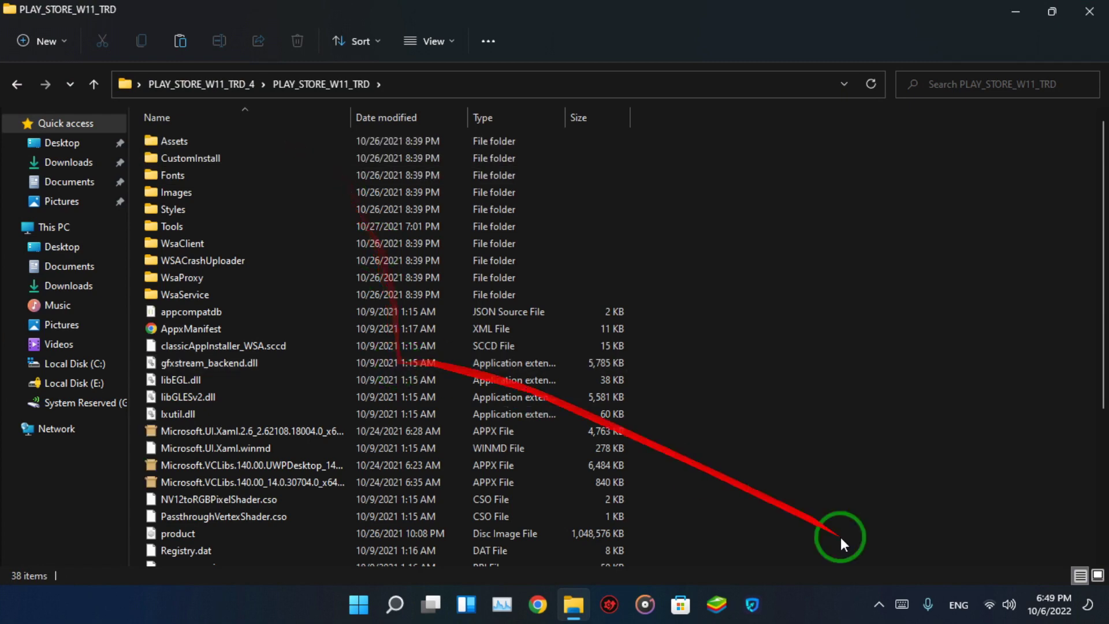
{"action": "left_click", "coordinate": [1097, 575]}
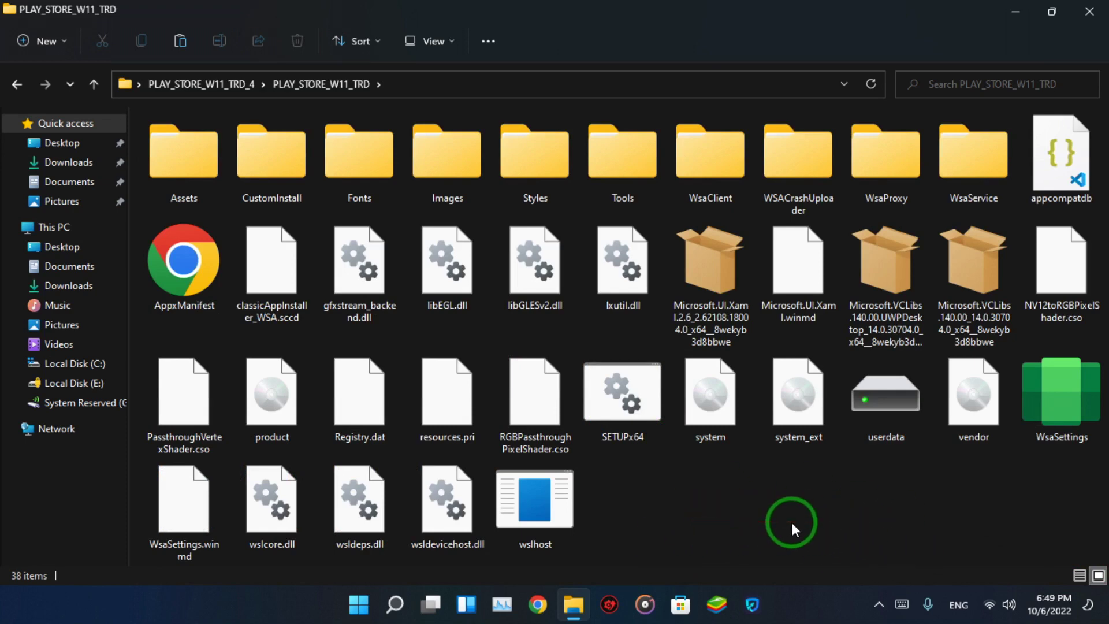
{"action": "left_click", "coordinate": [622, 401]}
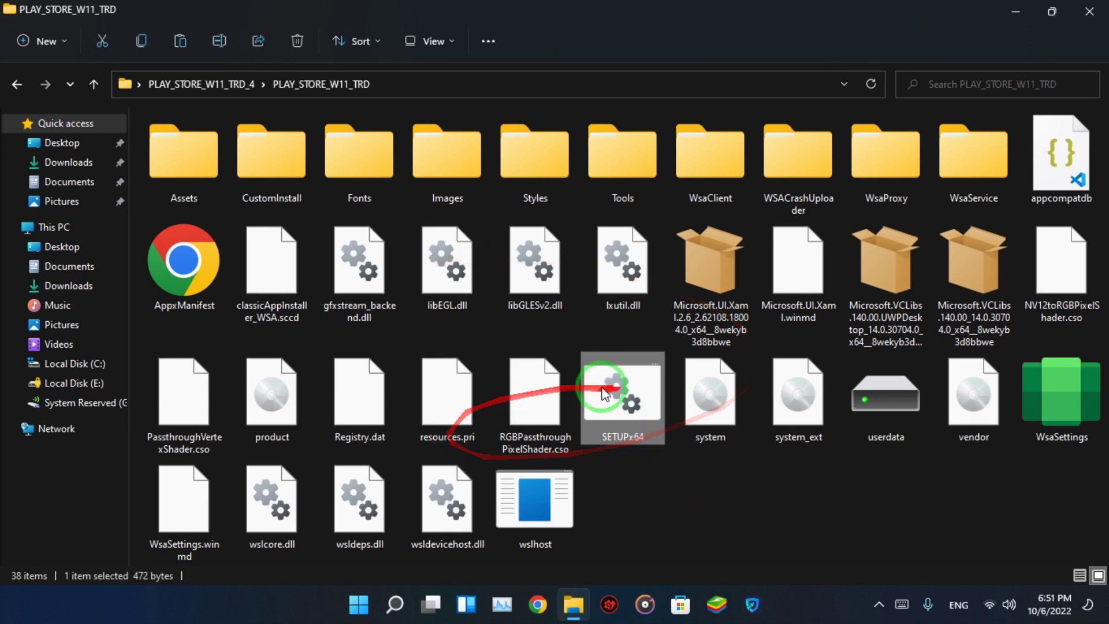
Run SETUPx64 as administrator until INSTALLATION FINISHED, close its console, and minimise Explorer.
{"action": "right_click", "coordinate": [642, 386]}
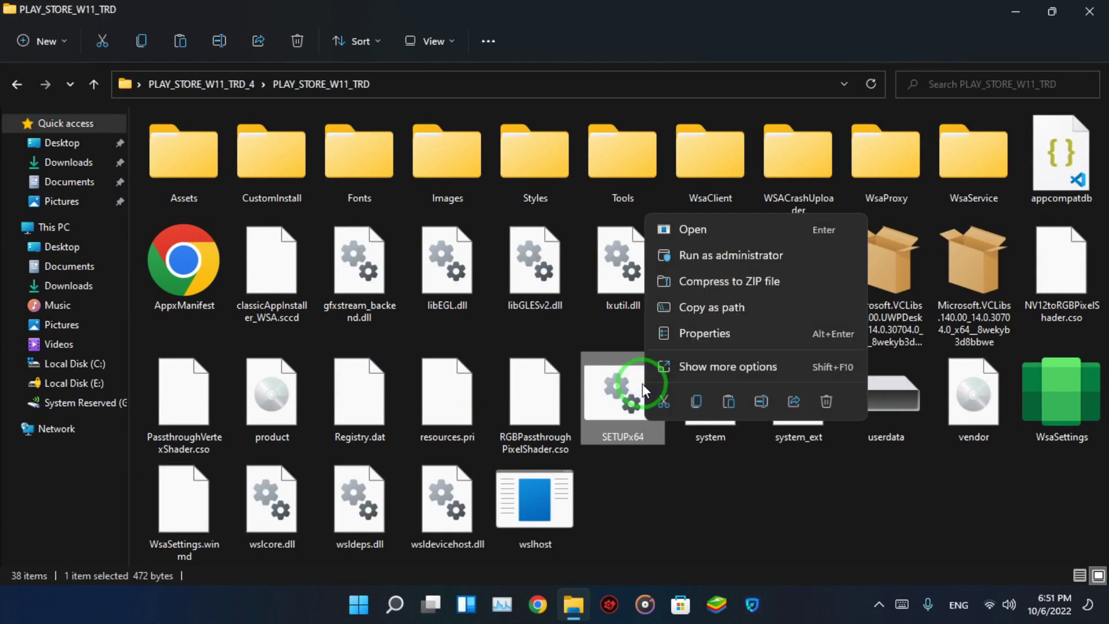
{"action": "left_click", "coordinate": [712, 255]}
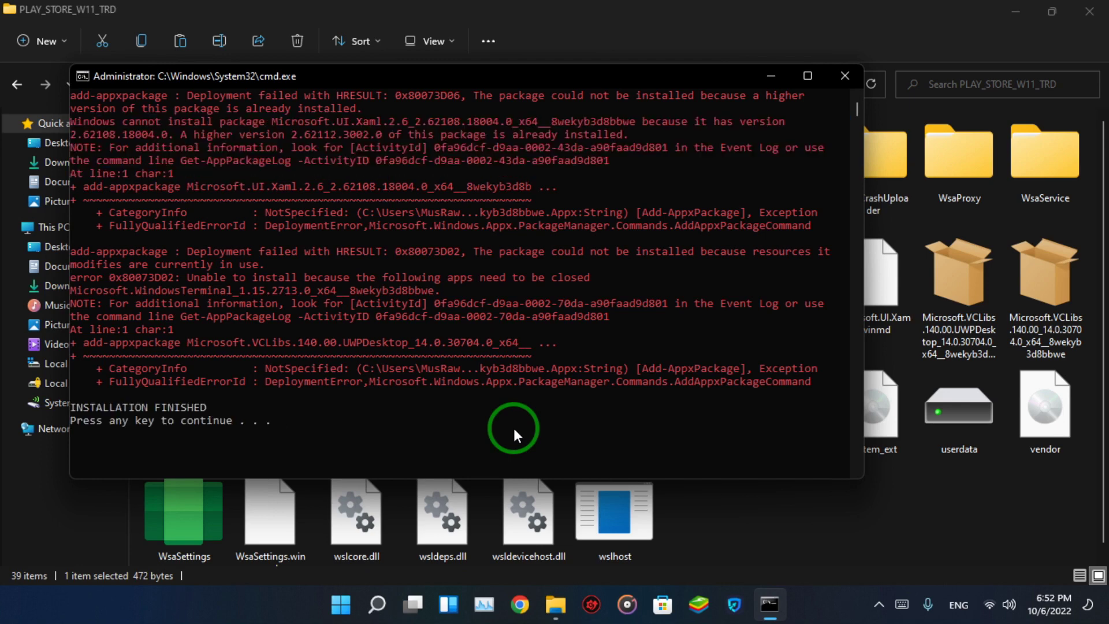
{"action": "key", "text": "Return"}
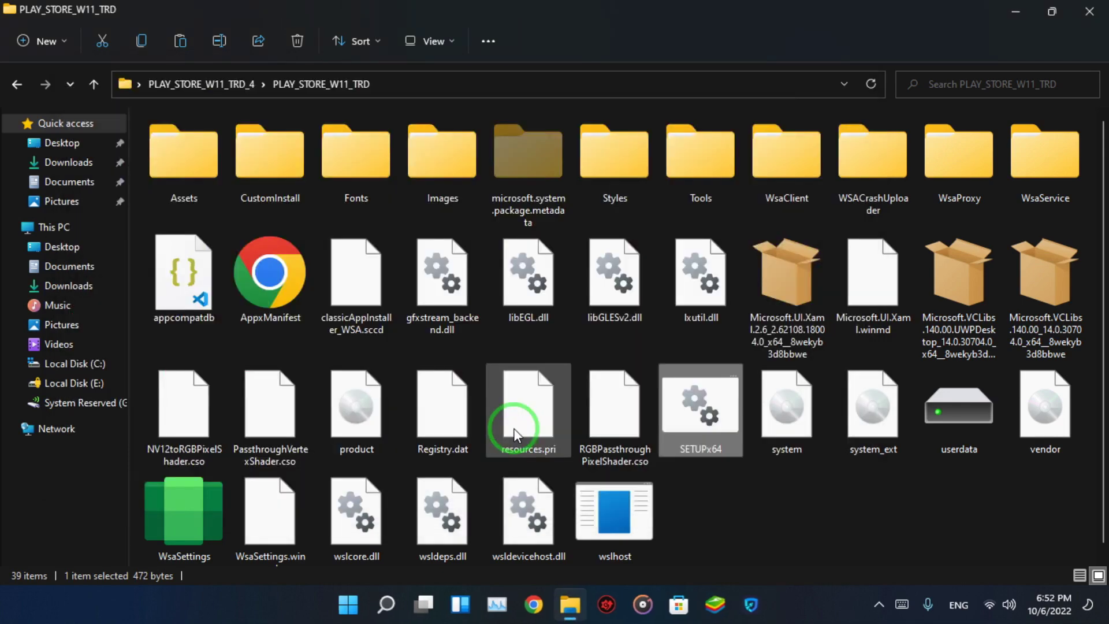
{"action": "left_click", "coordinate": [1015, 12]}
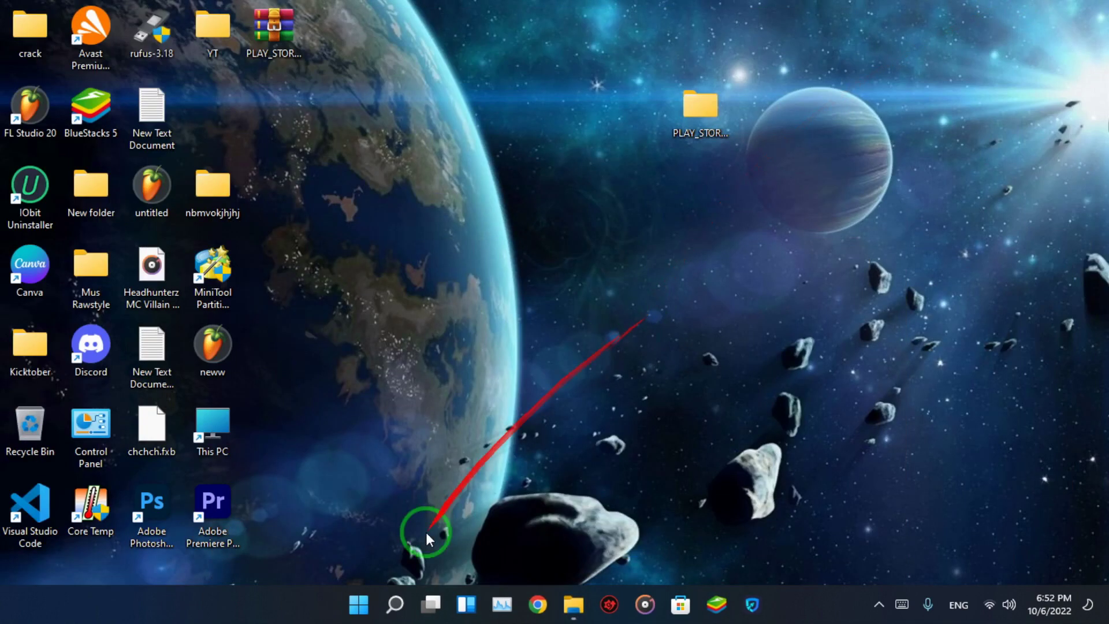
Launch Windows Subsystem for Android from Start and switch Developer mode On.
{"action": "left_click", "coordinate": [361, 605]}
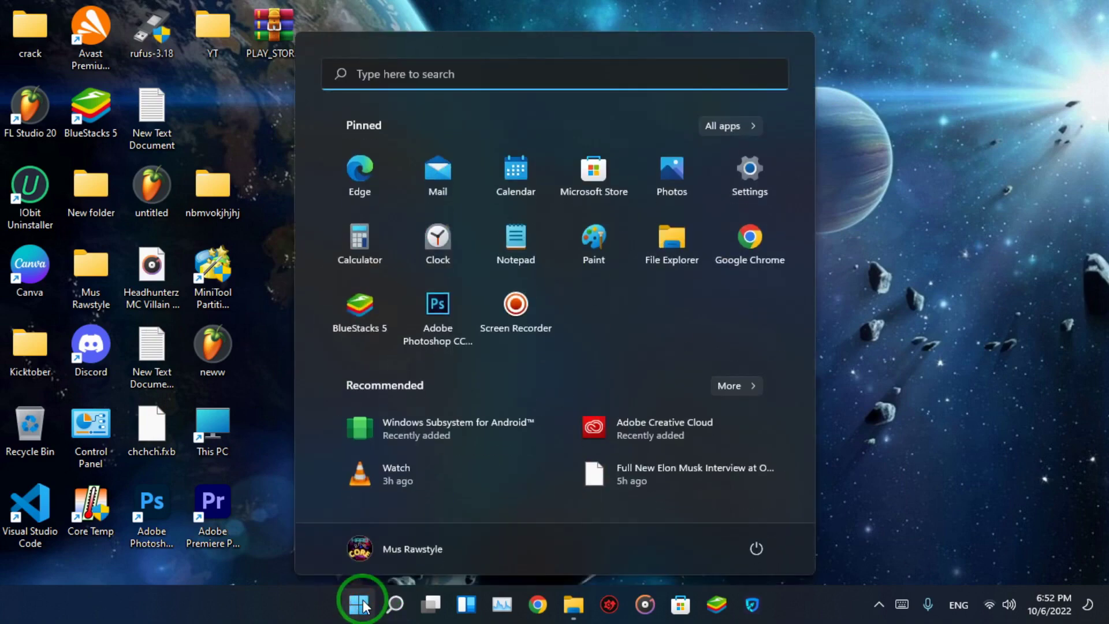
{"action": "left_click", "coordinate": [412, 425]}
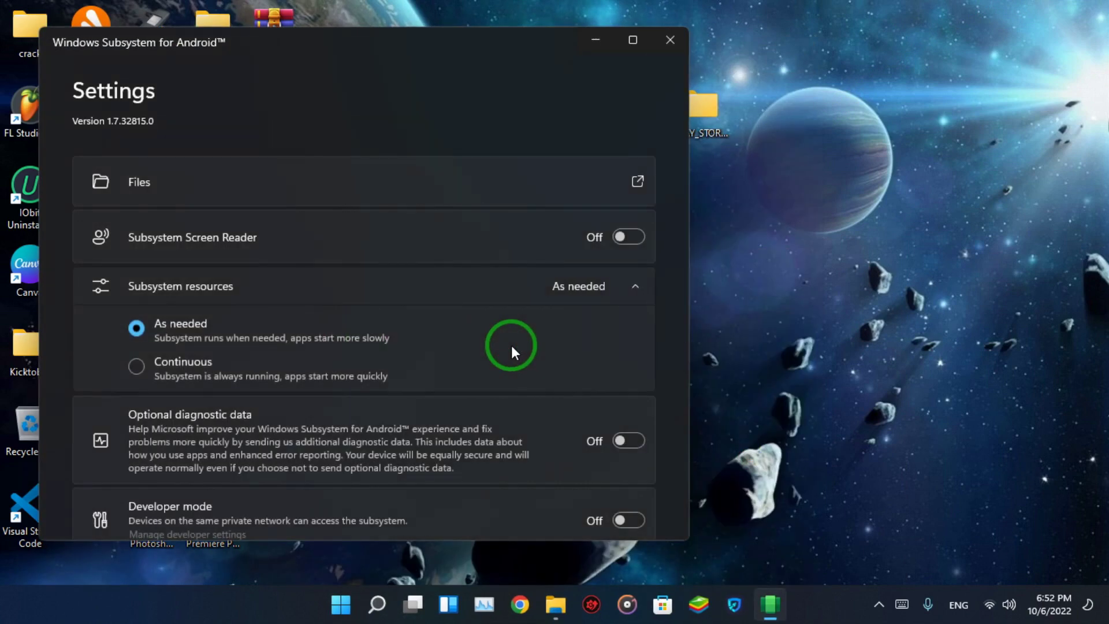
{"action": "left_click_drag", "start_coordinate": [683, 189], "coordinate": [681, 399]}
{"action": "scroll", "coordinate": [672, 336], "scroll_direction": "up", "scroll_amount": 3}
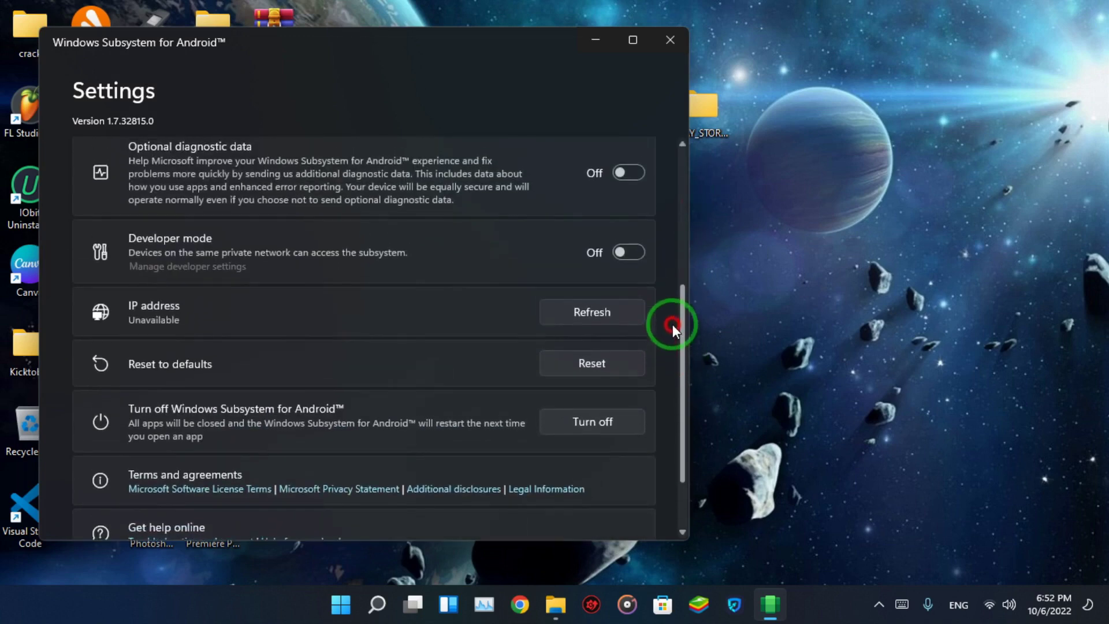
{"action": "left_click", "coordinate": [624, 265]}
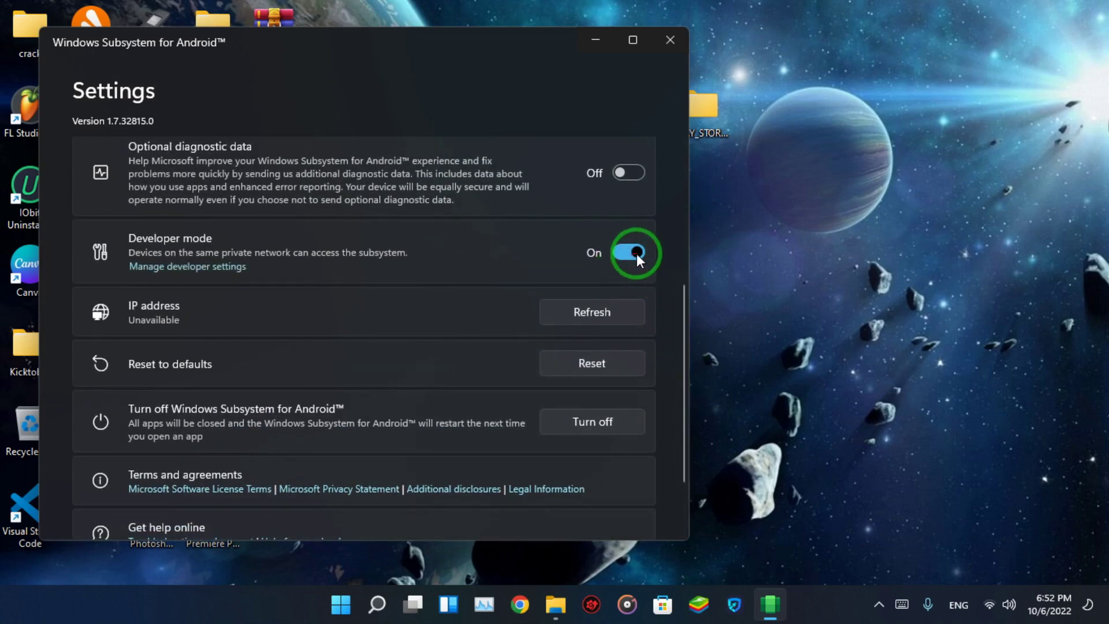
Open Manage developer settings, which brings up the optional diagnostic data prompt.
{"action": "left_click_drag", "start_coordinate": [680, 303], "coordinate": [682, 354]}
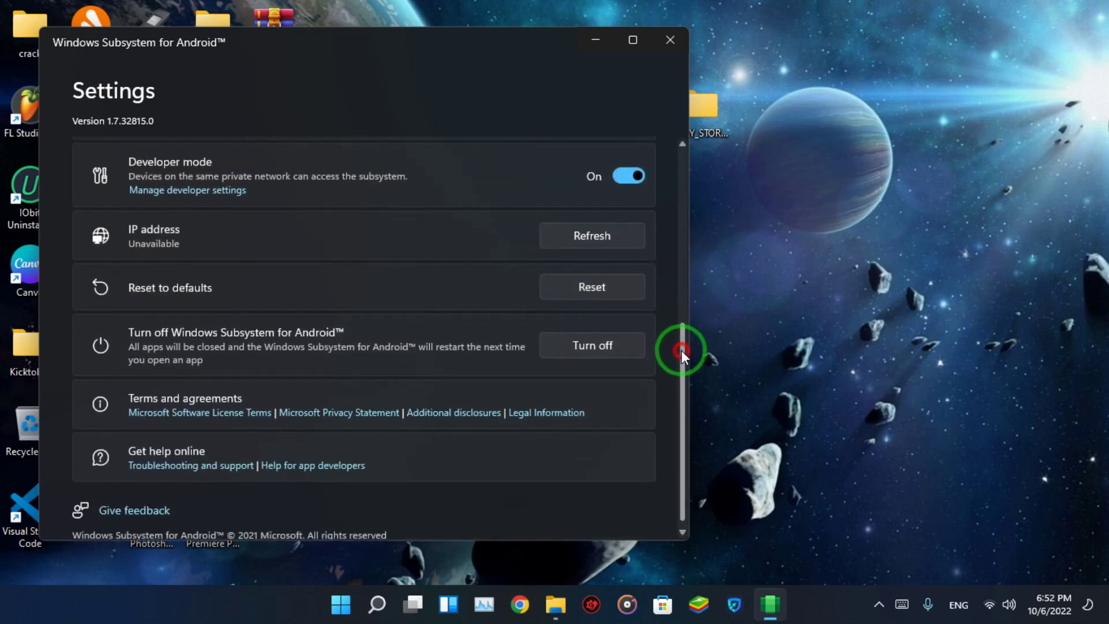
{"action": "left_click", "coordinate": [682, 361]}
{"action": "left_click_drag", "start_coordinate": [682, 360], "coordinate": [680, 324]}
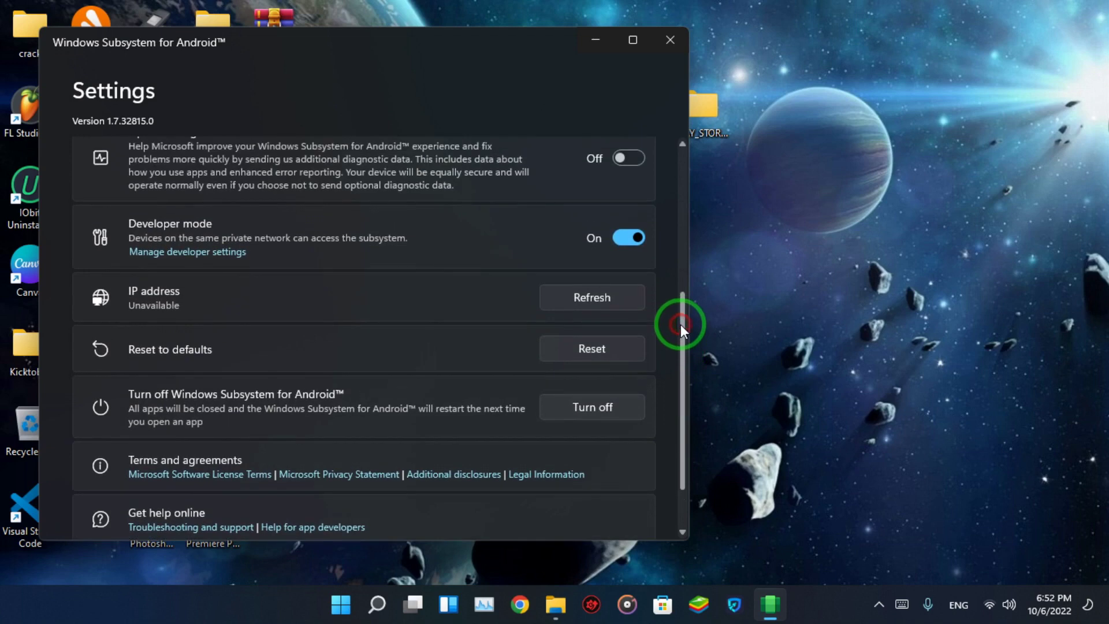
{"action": "left_click", "coordinate": [207, 261]}
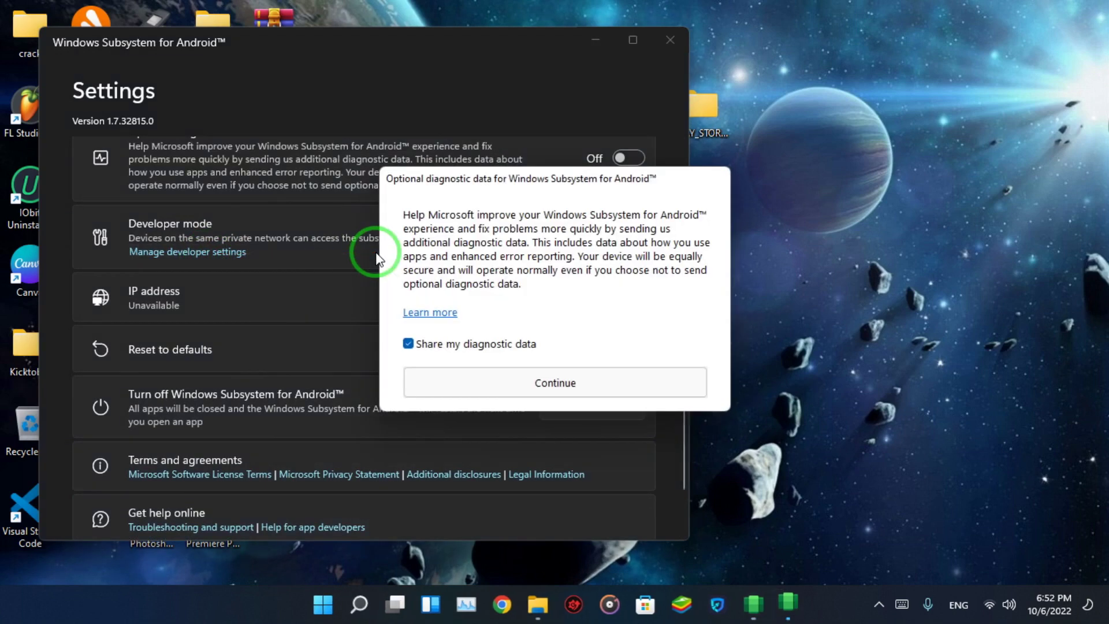
Continue past the diagnostic data prompt, dismiss the Low memory warning, and nudge the startup window up-right.
{"action": "left_click", "coordinate": [521, 380]}
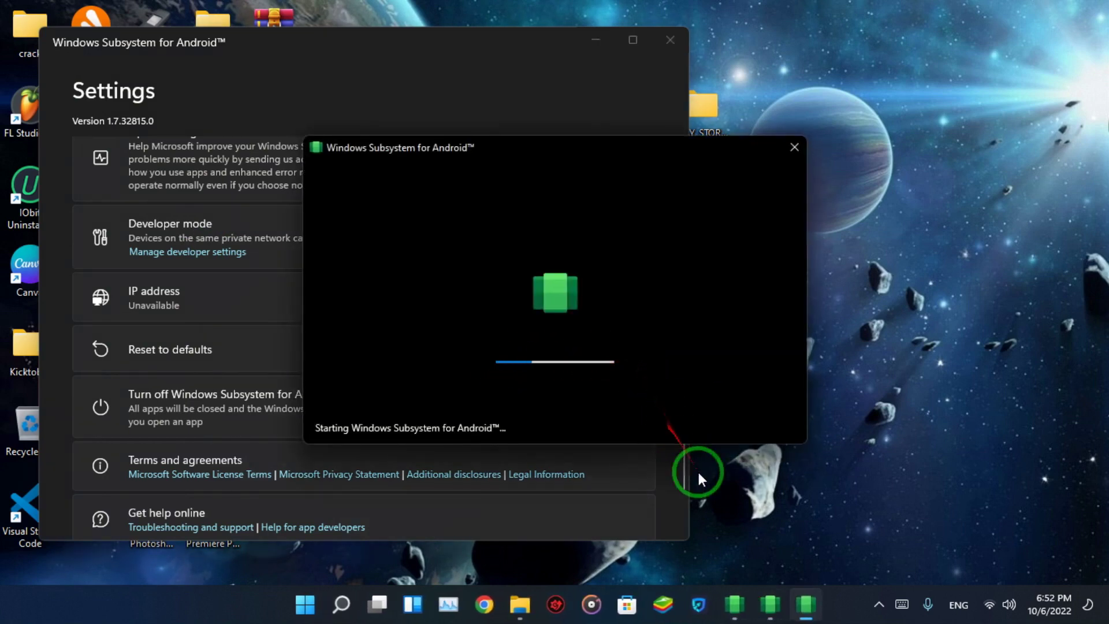
{"action": "left_click", "coordinate": [760, 605]}
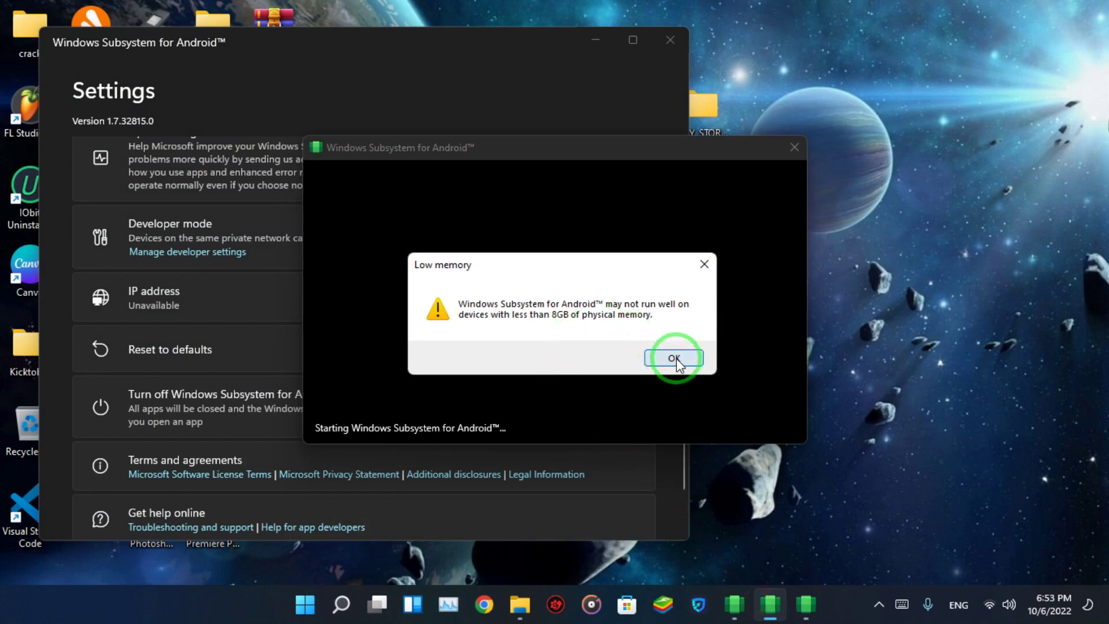
{"action": "left_click", "coordinate": [674, 358]}
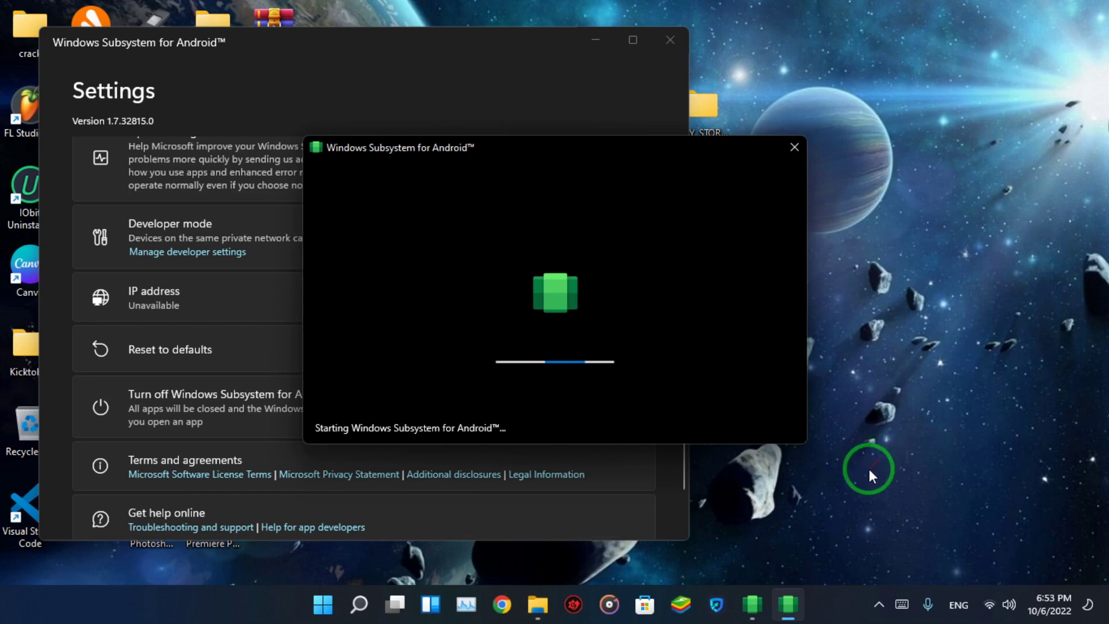
{"action": "mouse_move", "coordinate": [764, 591]}
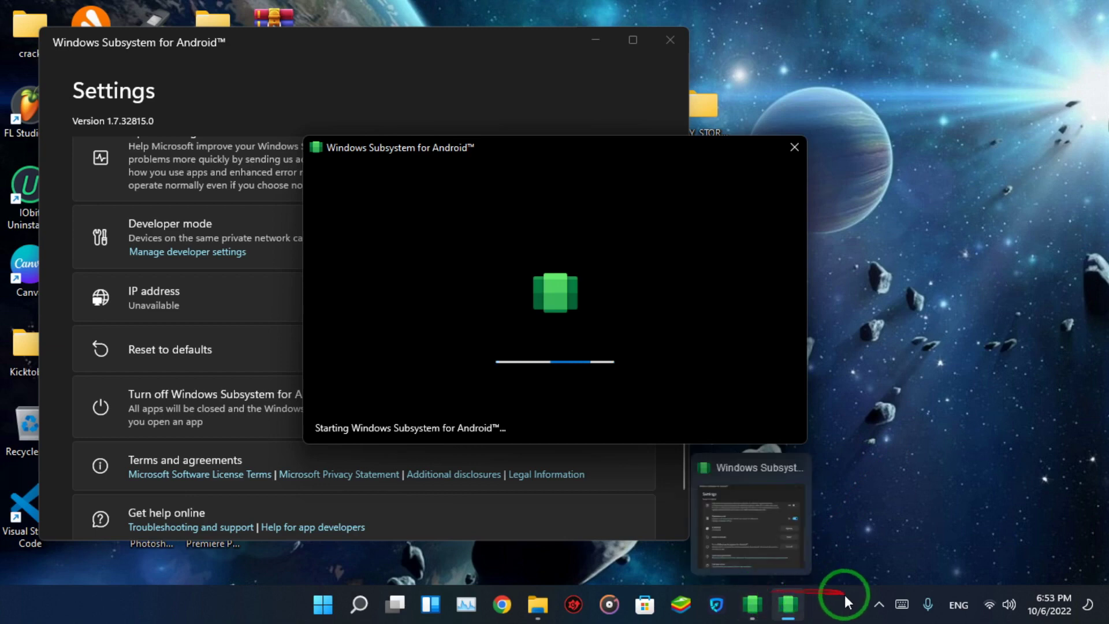
{"action": "left_click_drag", "start_coordinate": [616, 153], "coordinate": [641, 144]}
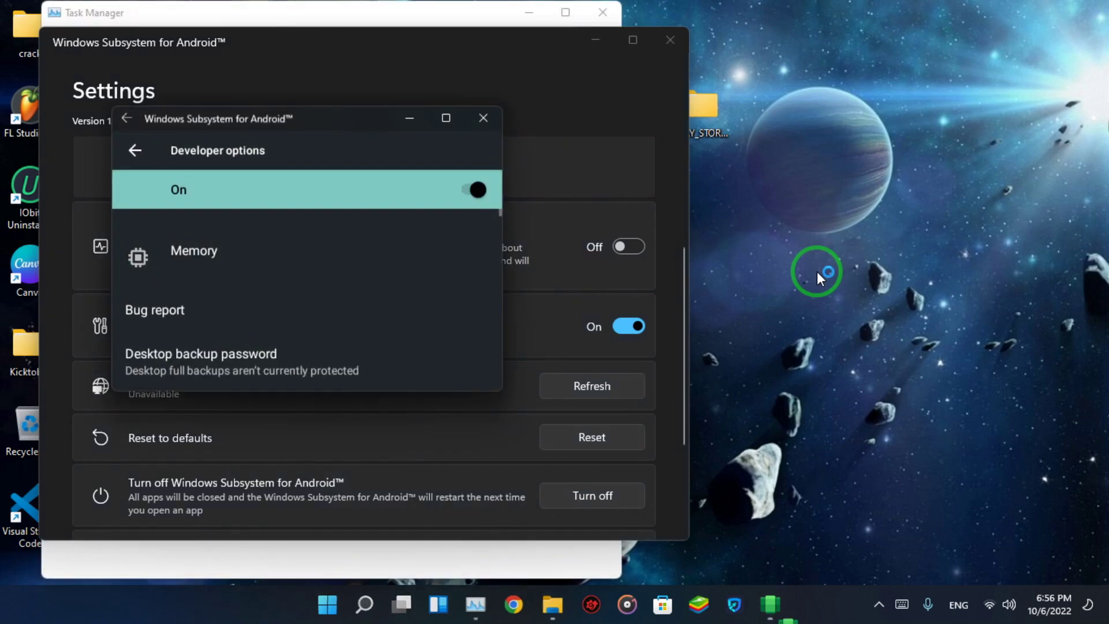
Move the windows aside and minimize Task Manager.
{"action": "left_click_drag", "start_coordinate": [645, 168], "coordinate": [762, 238]}
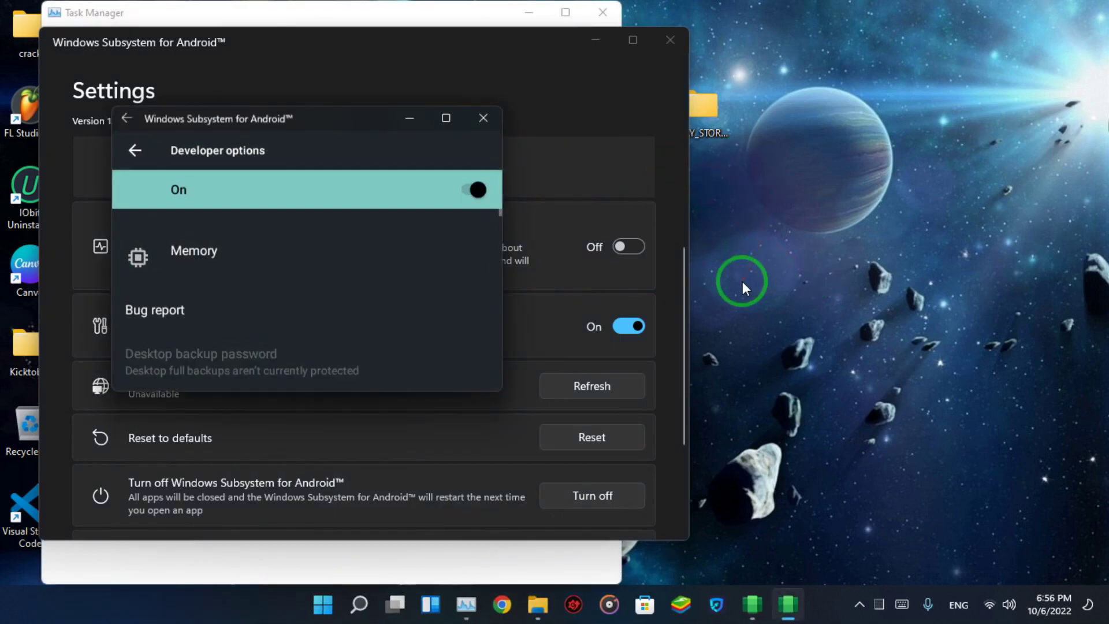
{"action": "left_click_drag", "start_coordinate": [743, 281], "coordinate": [460, 52]}
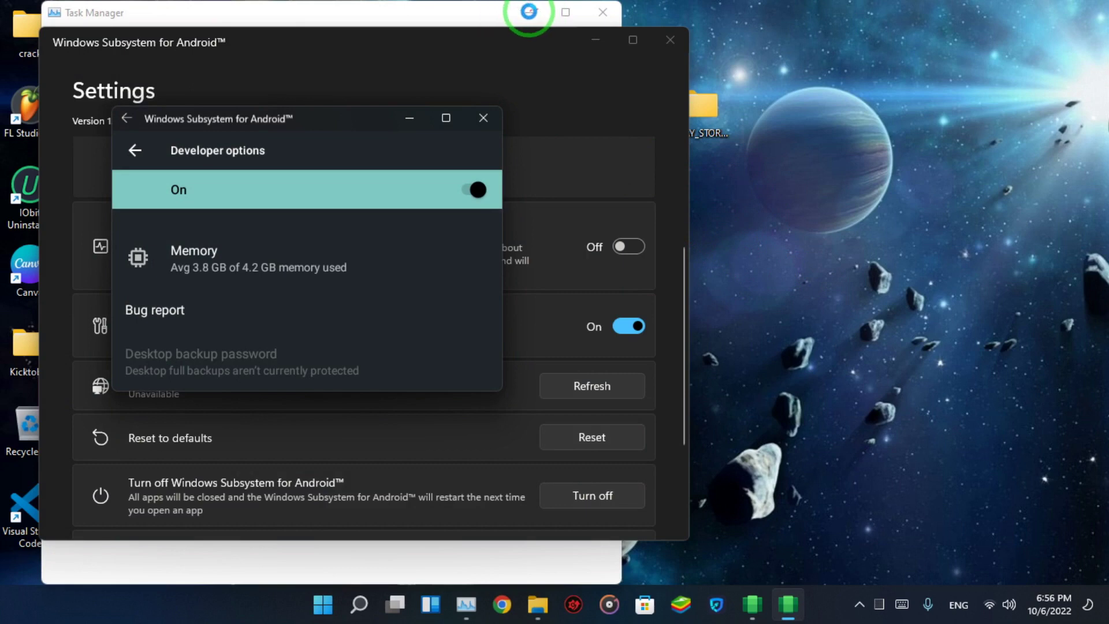
{"action": "left_click", "coordinate": [527, 12]}
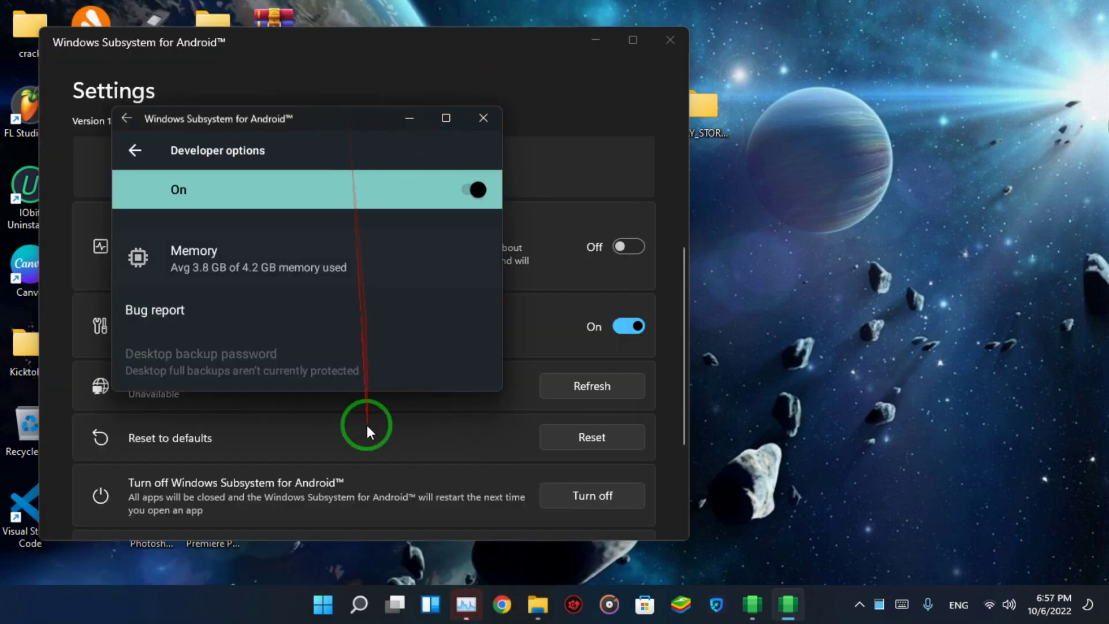
Stretch the Developer options window to full height, scroll it, then minimize it.
{"action": "left_click_drag", "start_coordinate": [365, 390], "coordinate": [339, 583]}
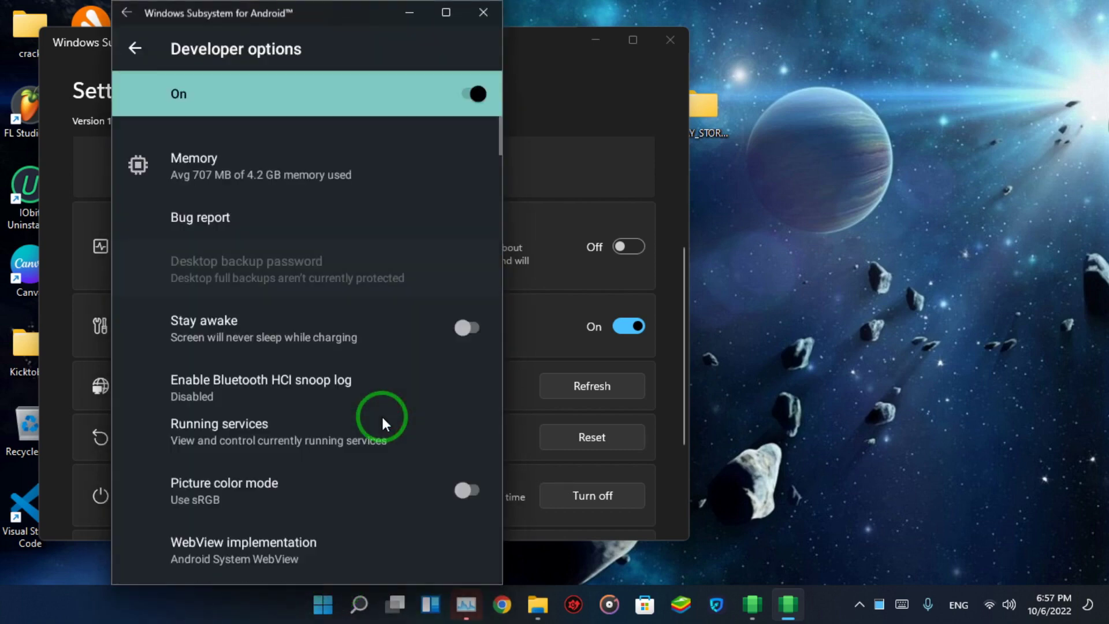
{"action": "left_click_drag", "start_coordinate": [360, 480], "coordinate": [368, 316]}
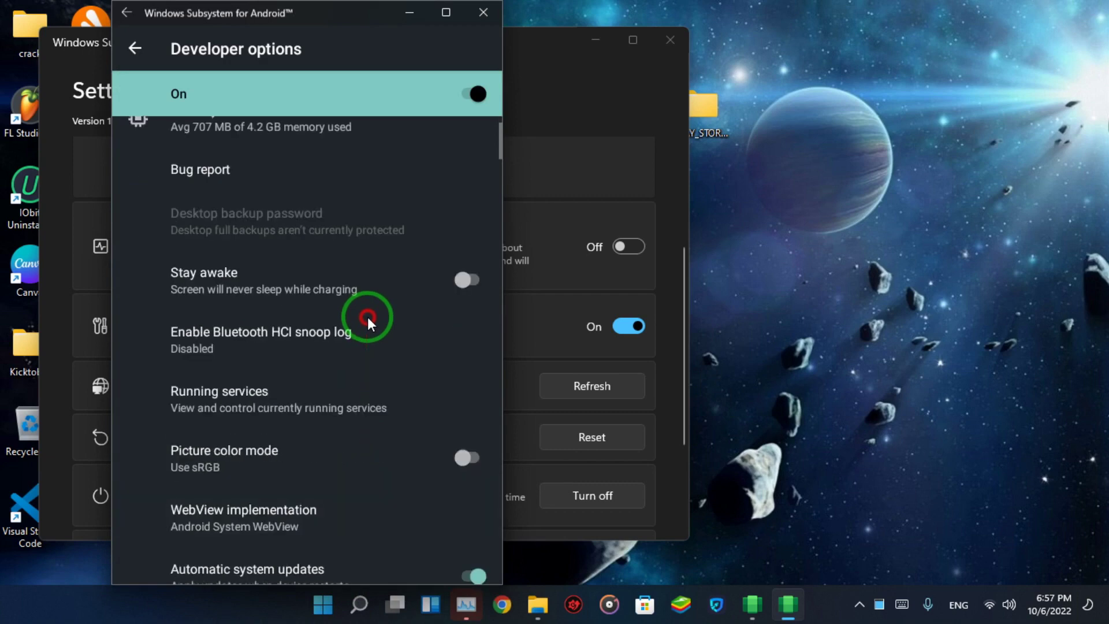
{"action": "left_click_drag", "start_coordinate": [369, 247], "coordinate": [325, 397]}
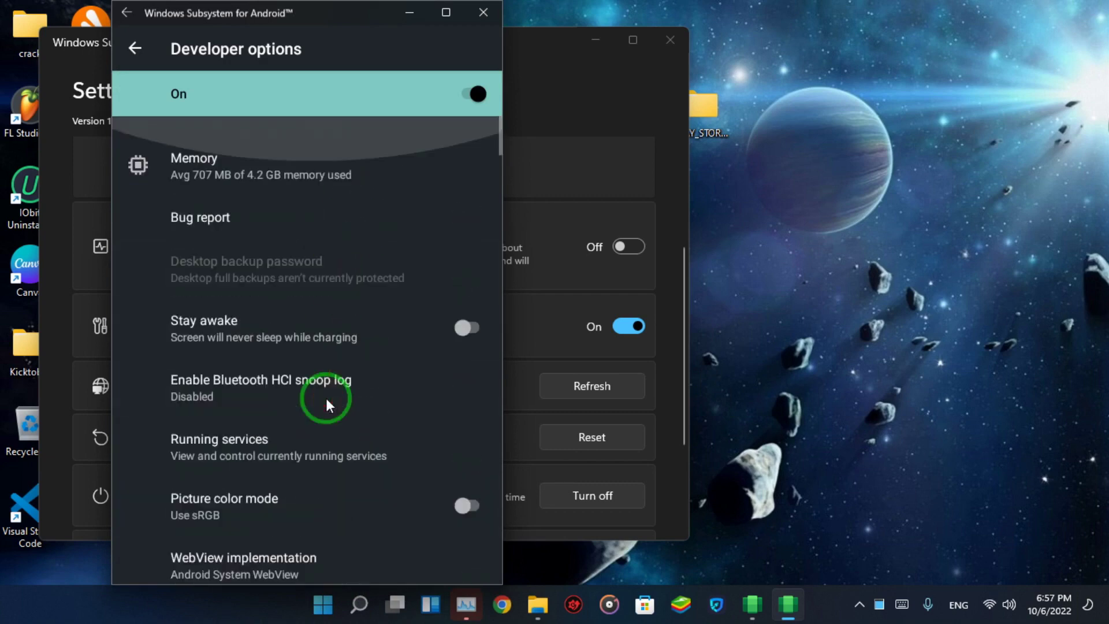
{"action": "left_click", "coordinate": [411, 14]}
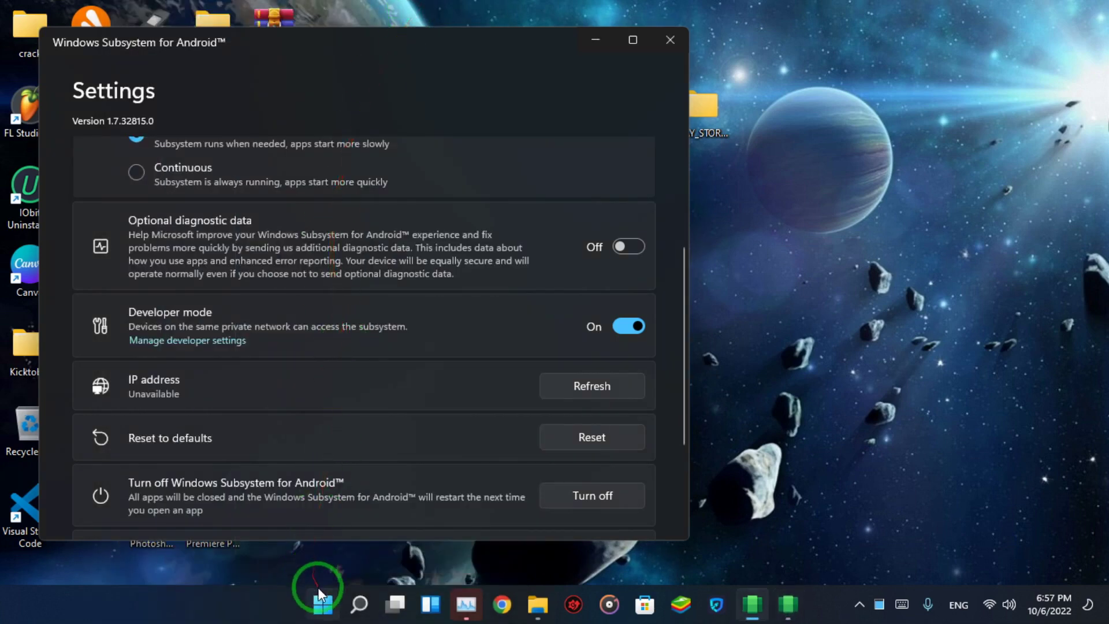
Open the Start menu's All apps list and scroll down to Play Store under P.
{"action": "left_click", "coordinate": [318, 588]}
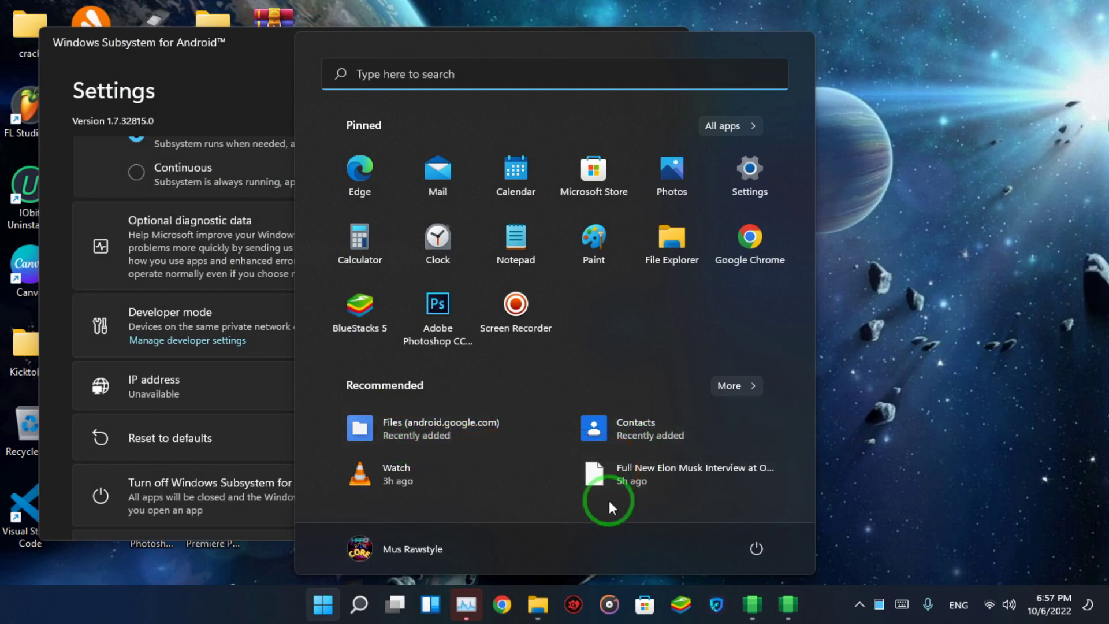
{"action": "left_click", "coordinate": [731, 126]}
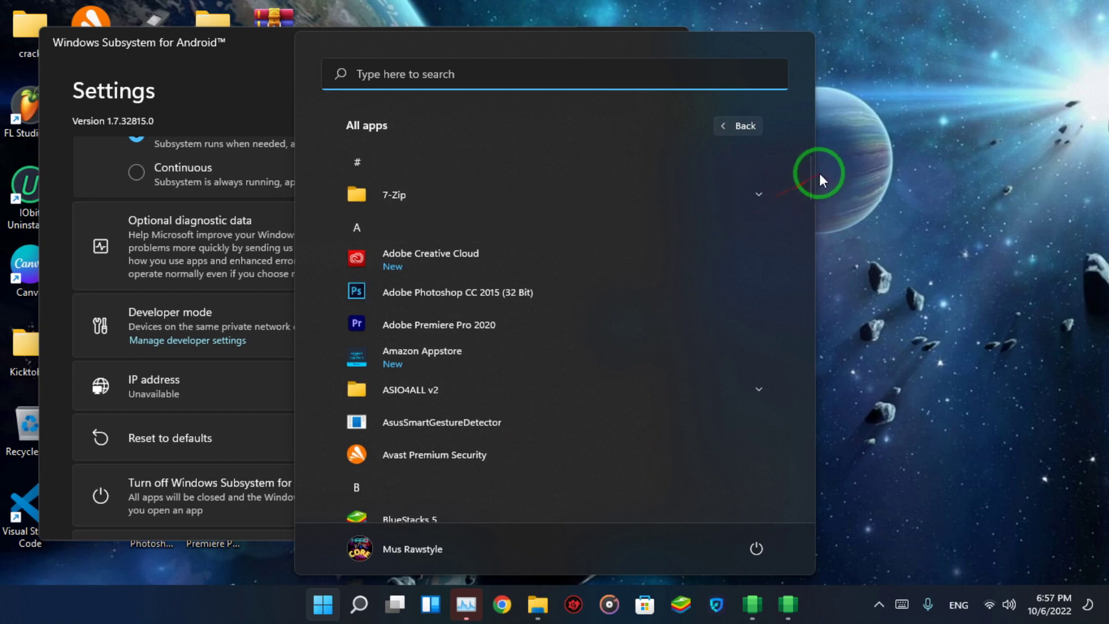
{"action": "left_click_drag", "start_coordinate": [810, 172], "coordinate": [811, 277]}
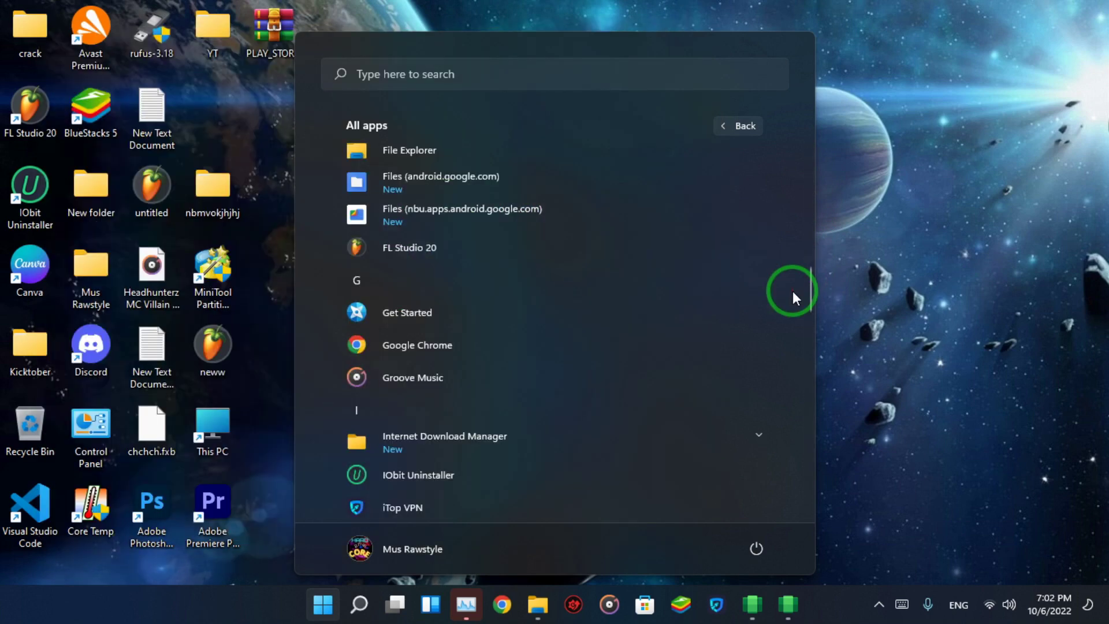
{"action": "left_click", "coordinate": [357, 126]}
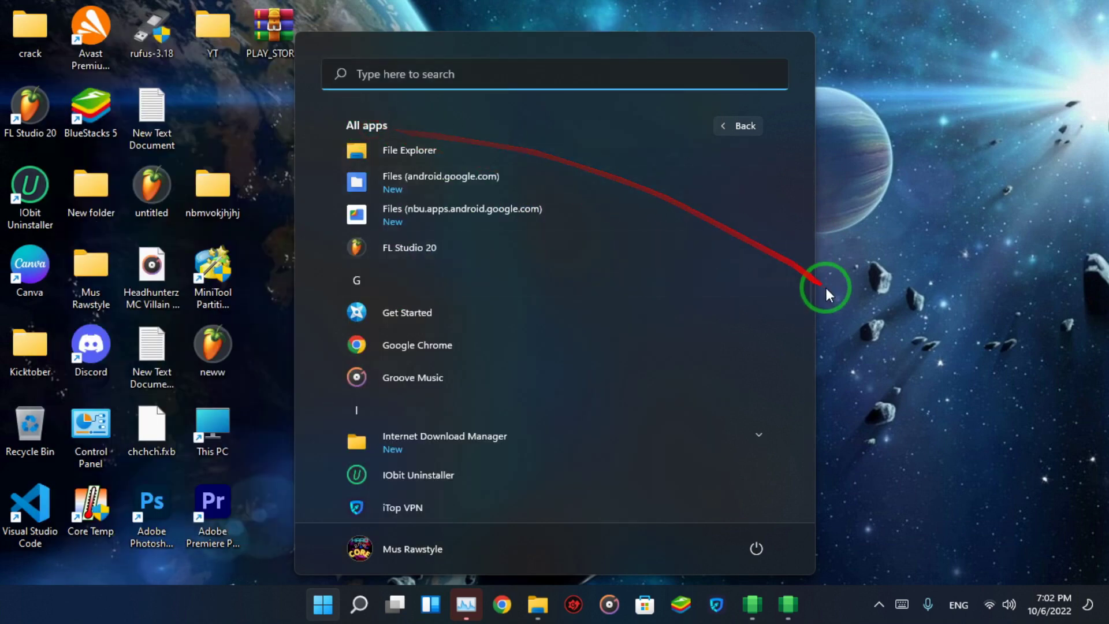
{"action": "left_click_drag", "start_coordinate": [826, 288], "coordinate": [802, 382]}
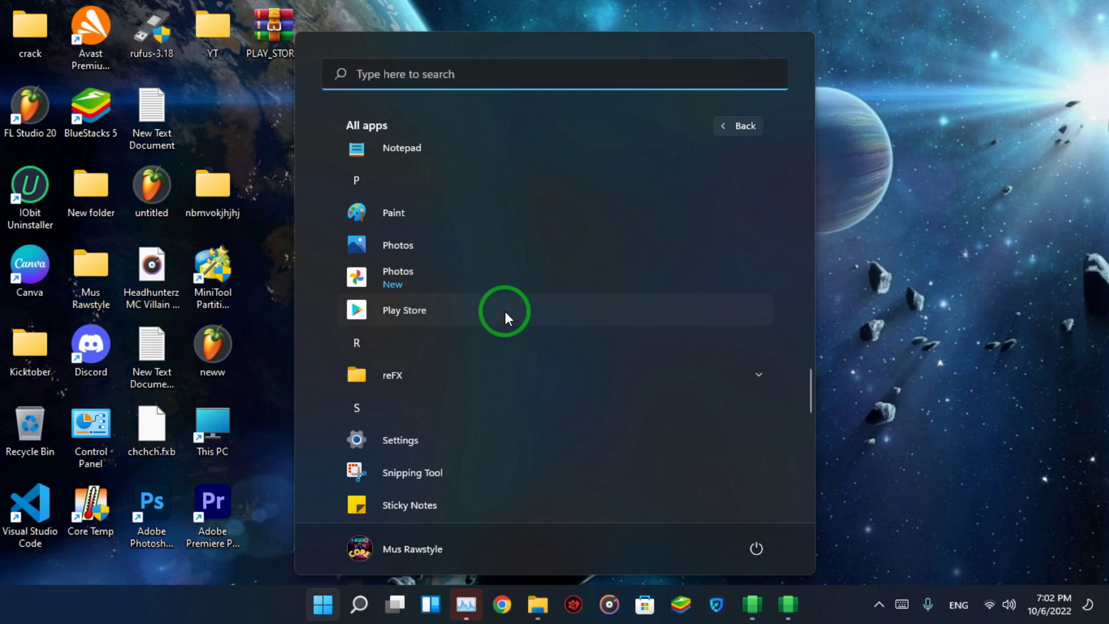
Launch Play Store, close the Developer options window, and minimize the subsystem Settings window.
{"action": "left_click", "coordinate": [474, 311]}
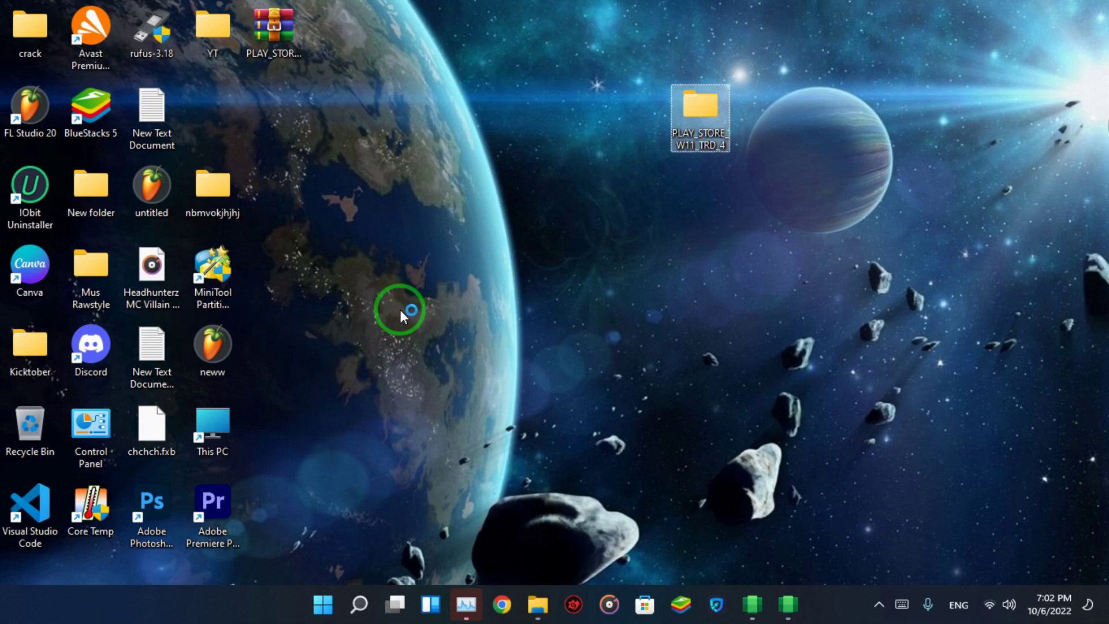
{"action": "left_click", "coordinate": [745, 615]}
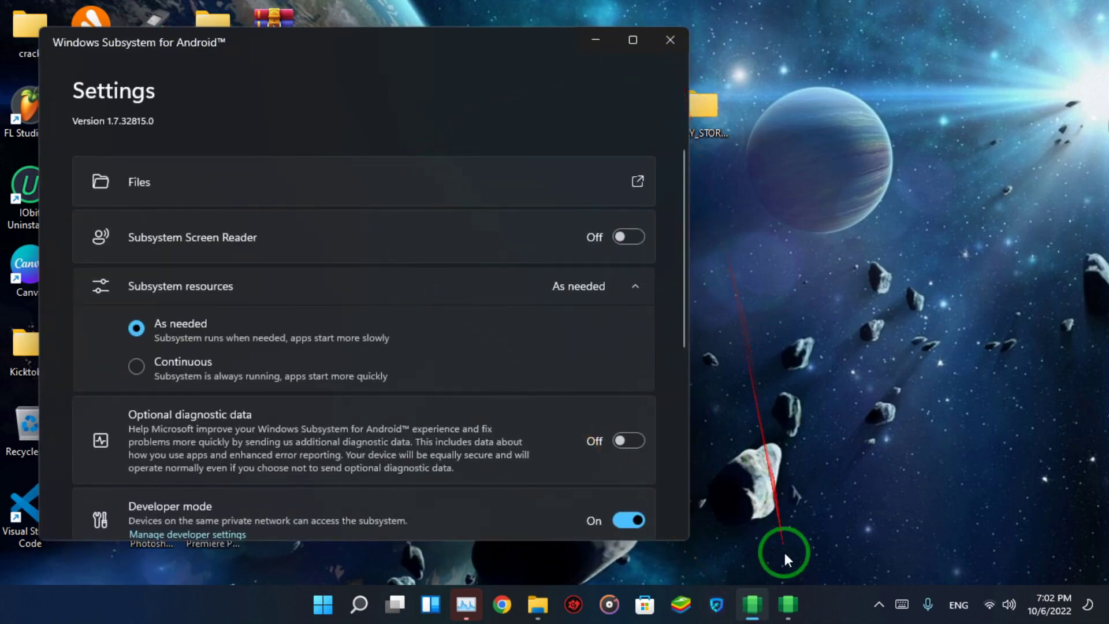
{"action": "left_click", "coordinate": [786, 602]}
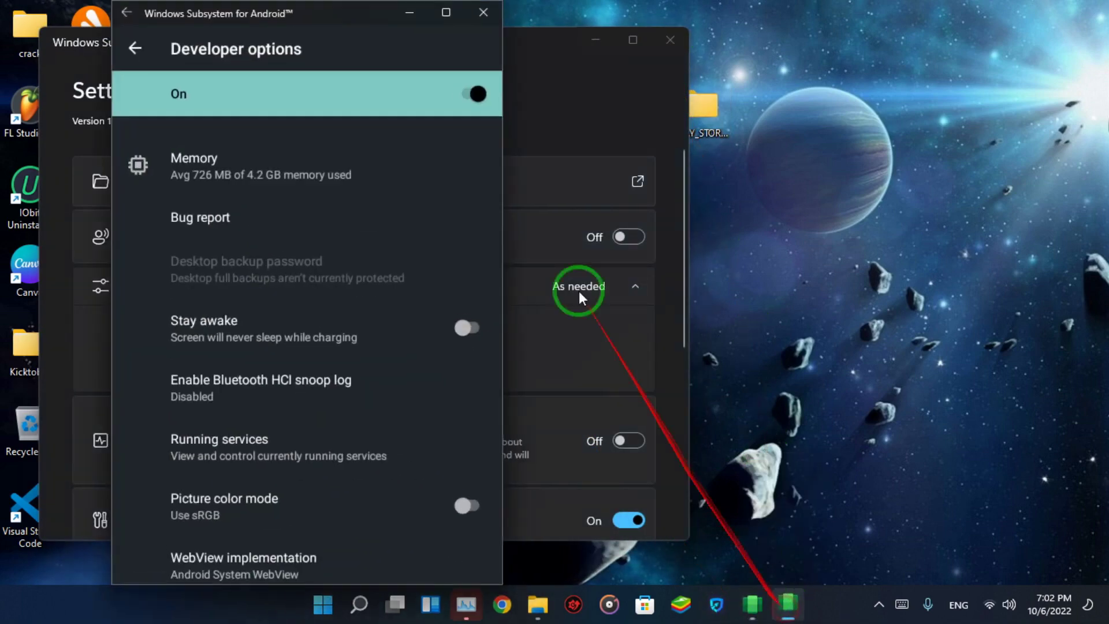
{"action": "left_click", "coordinate": [488, 16]}
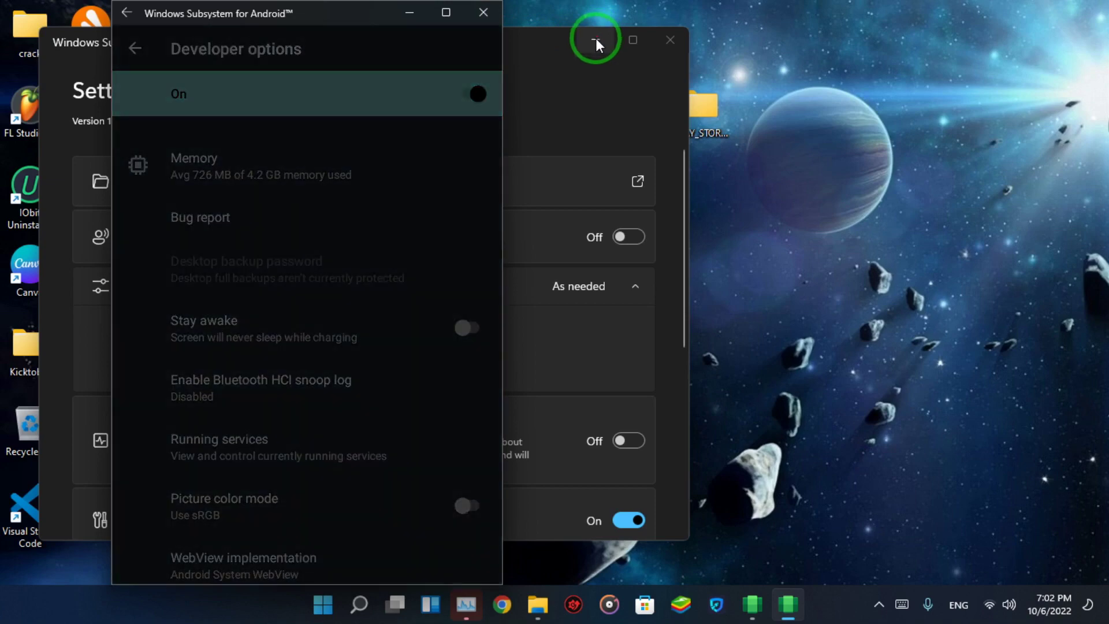
{"action": "left_click", "coordinate": [595, 38]}
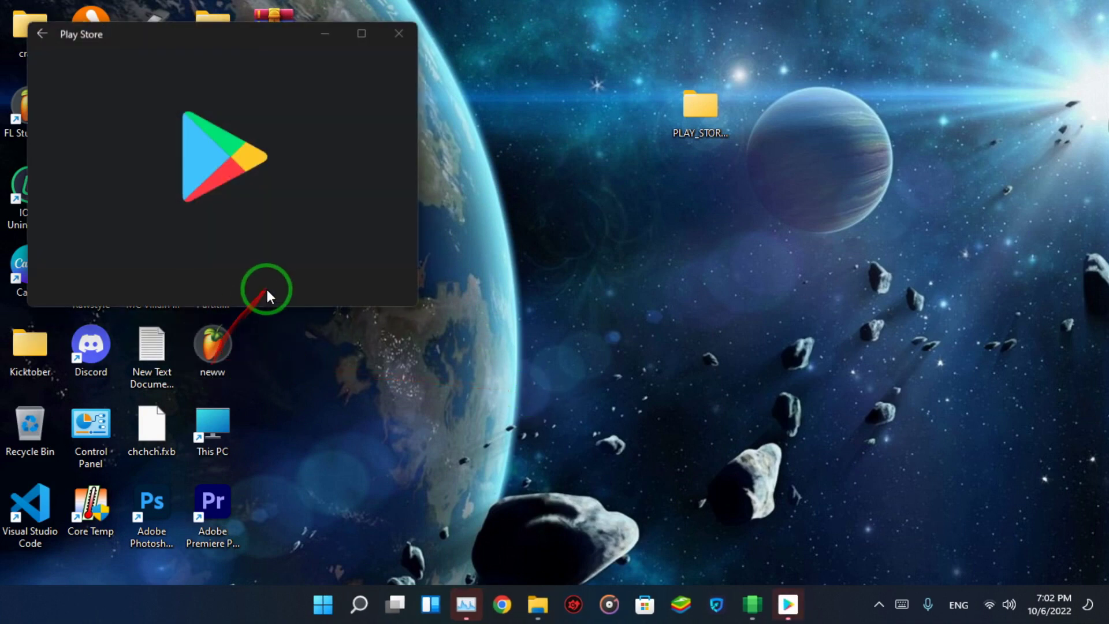
Stretch the Play Store window to full screen height and choose Sign in on Google Play.
{"action": "left_click_drag", "start_coordinate": [268, 306], "coordinate": [273, 461]}
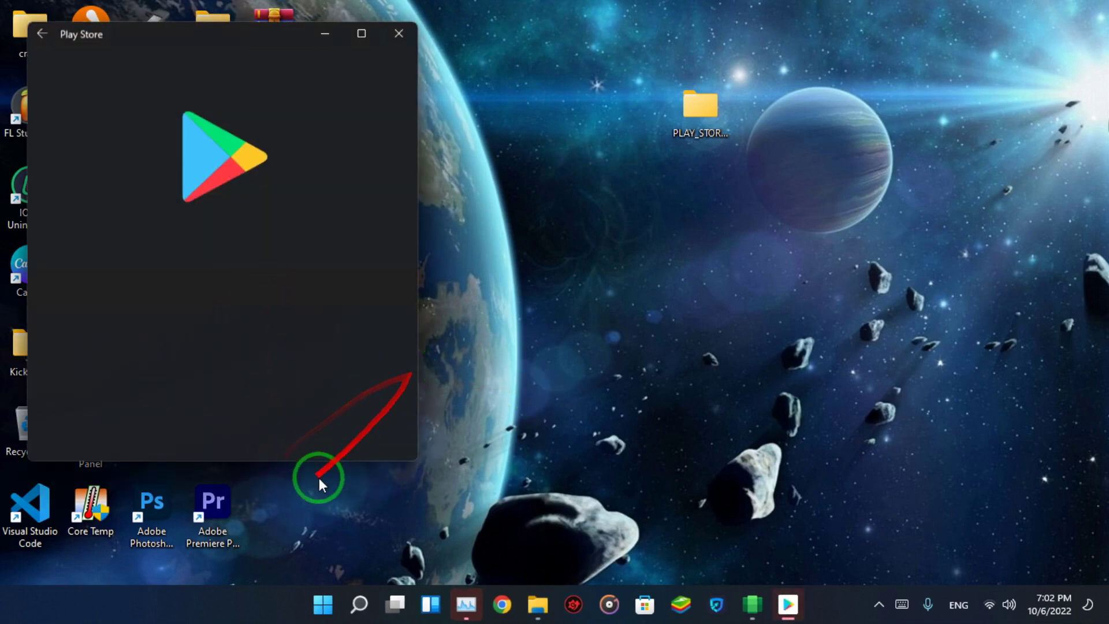
{"action": "left_click_drag", "start_coordinate": [414, 462], "coordinate": [458, 578]}
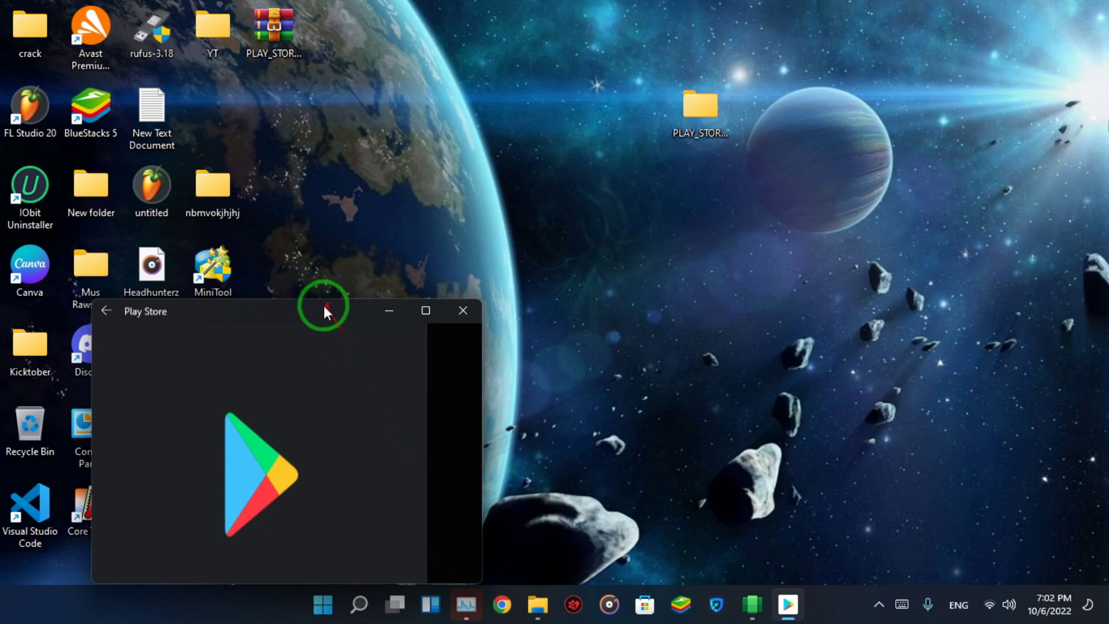
{"action": "left_click_drag", "start_coordinate": [321, 297], "coordinate": [305, 3]}
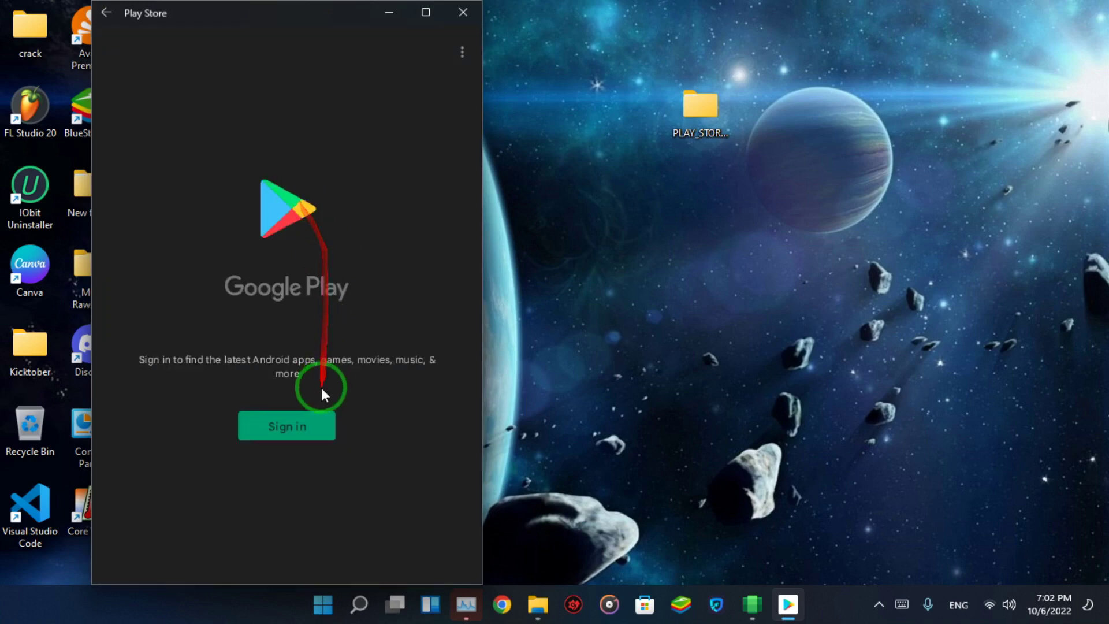
{"action": "left_click", "coordinate": [297, 425]}
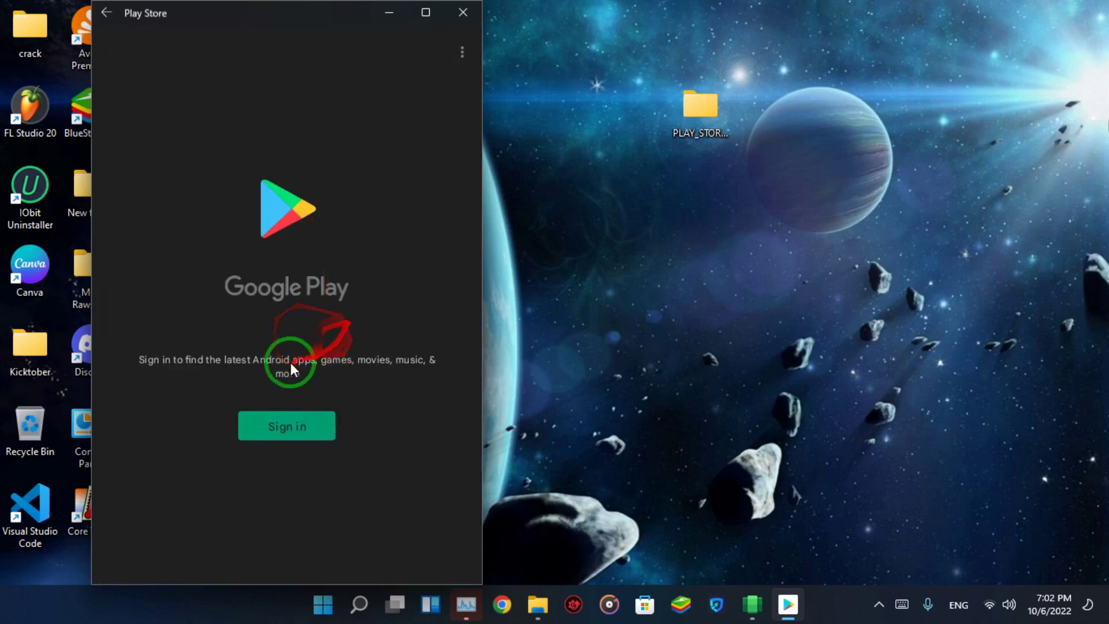